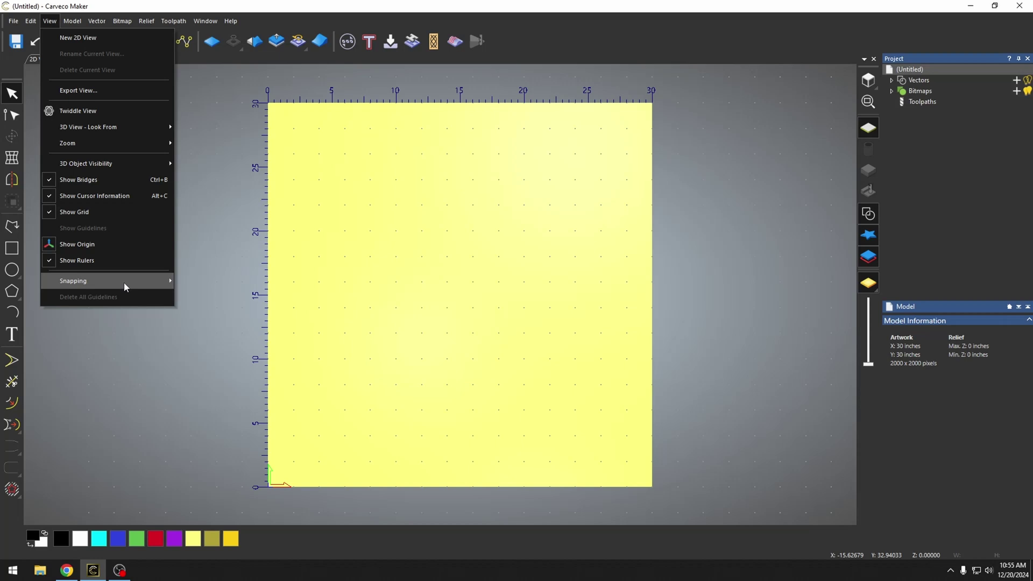
Set the snap grid spacing to 0.5 inches
left_click(210, 280)
type("0.5")
key("Return")
scroll(397, 340, "up", 3)
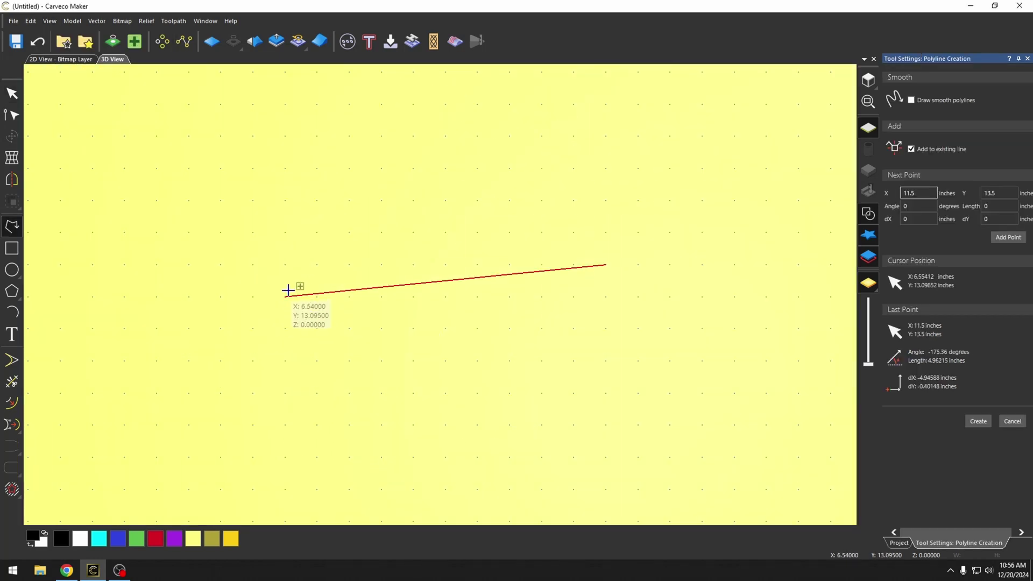
Draw a small square with the polyline, snapping each corner to the grid
left_click(386, 292)
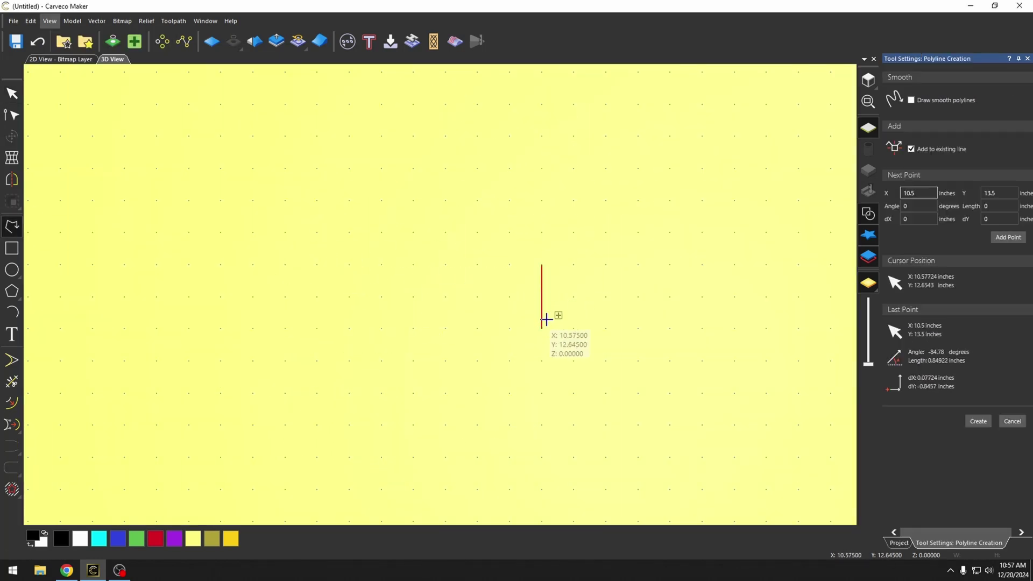
left_click(541, 324)
left_click(604, 323)
left_click(604, 266)
left_click(542, 265)
Add polyline points at 12.5, 13 and near the sheet's top edge
scroll(484, 240, "down", 5)
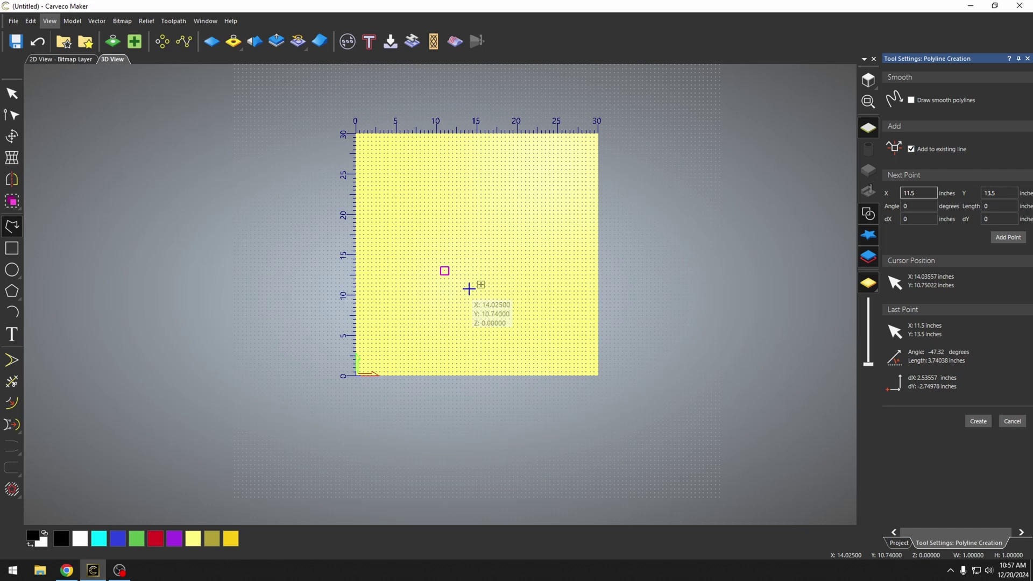
scroll(421, 341, "up", 5)
left_click(429, 239)
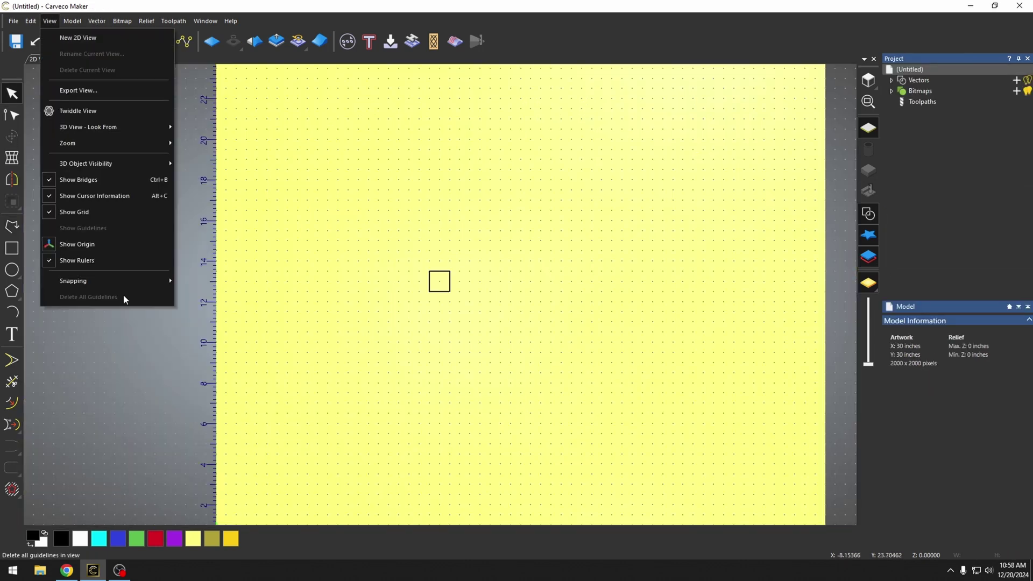
left_click(122, 295)
left_click(468, 127)
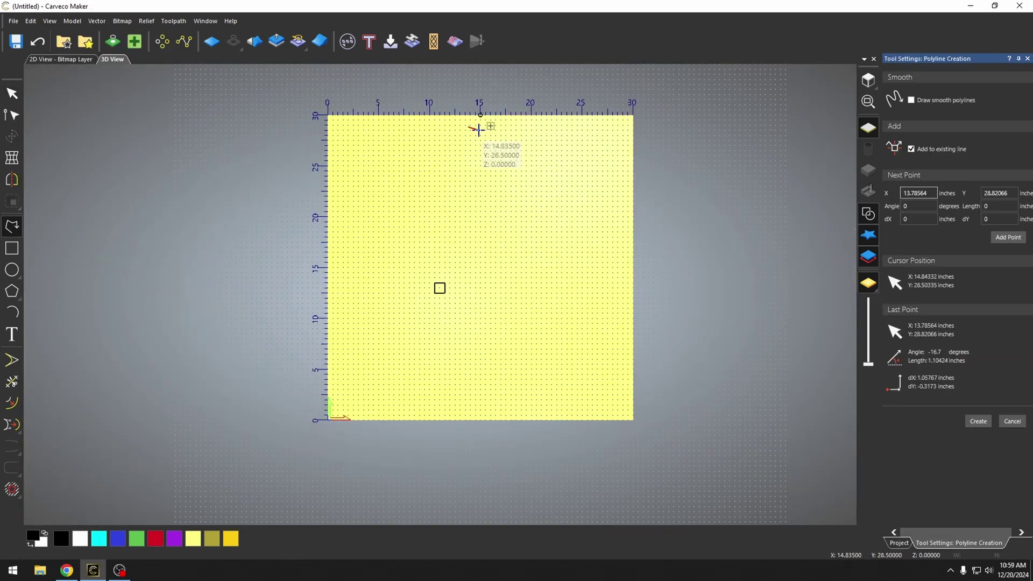
scroll(478, 129, "up", 5)
scroll(426, 377, "down", 4)
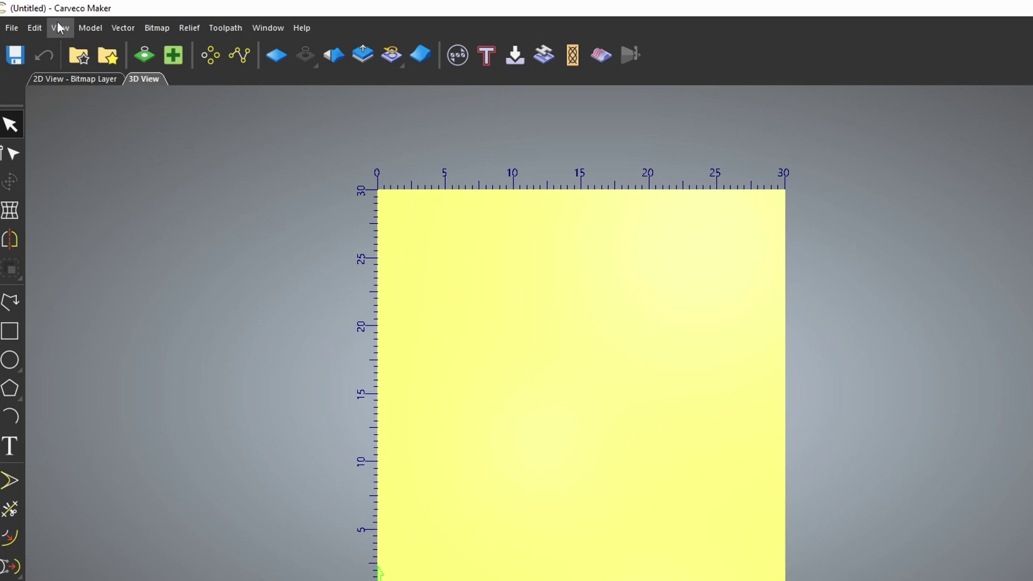
left_click(69, 34)
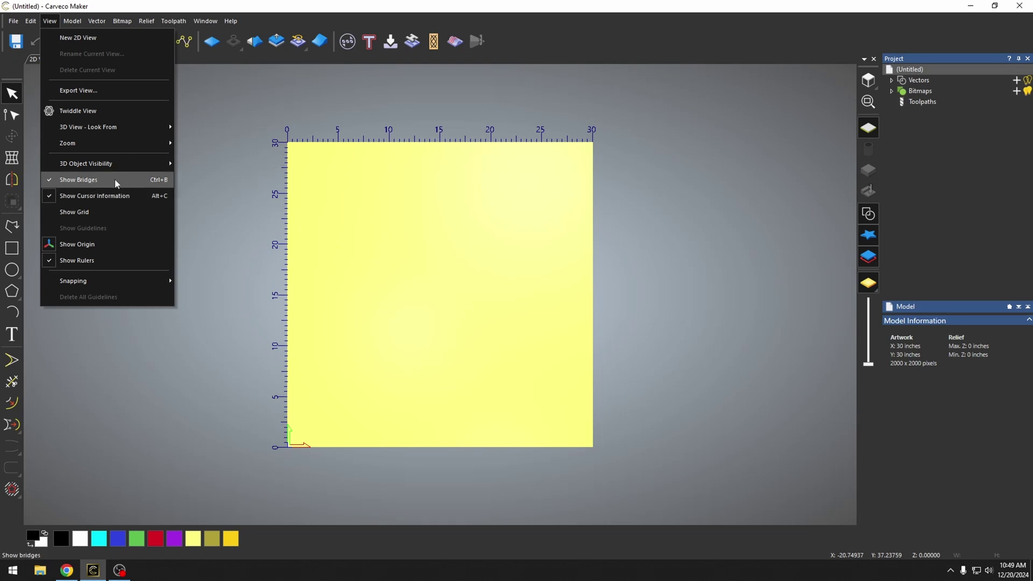
left_click(415, 315)
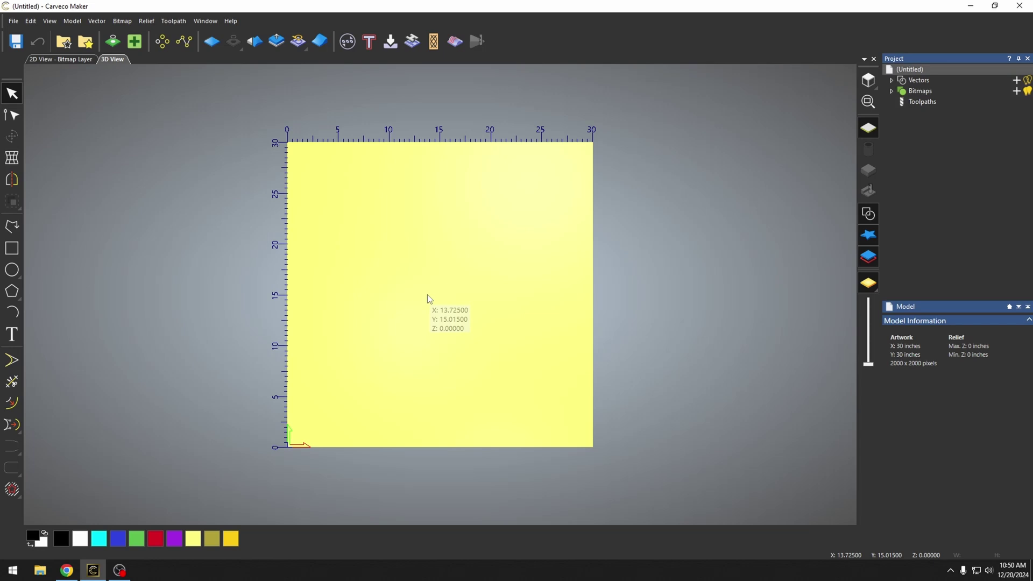
Draw a polyline through 0,30; 0,15; 0,0; 15,15; 15,0; 30,15; 15,15; 15,30; 30,30
left_click(12, 226)
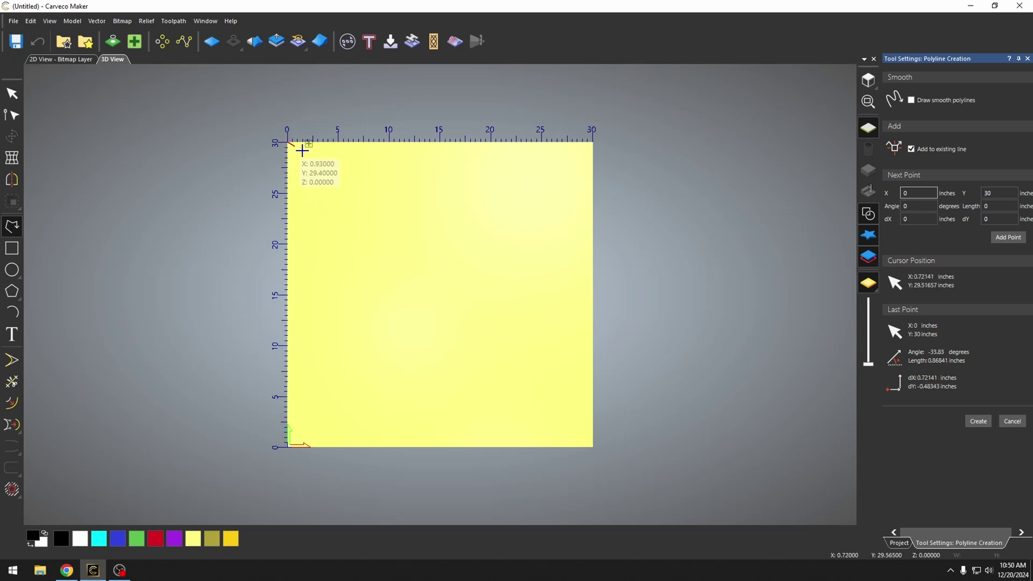
left_click(289, 145)
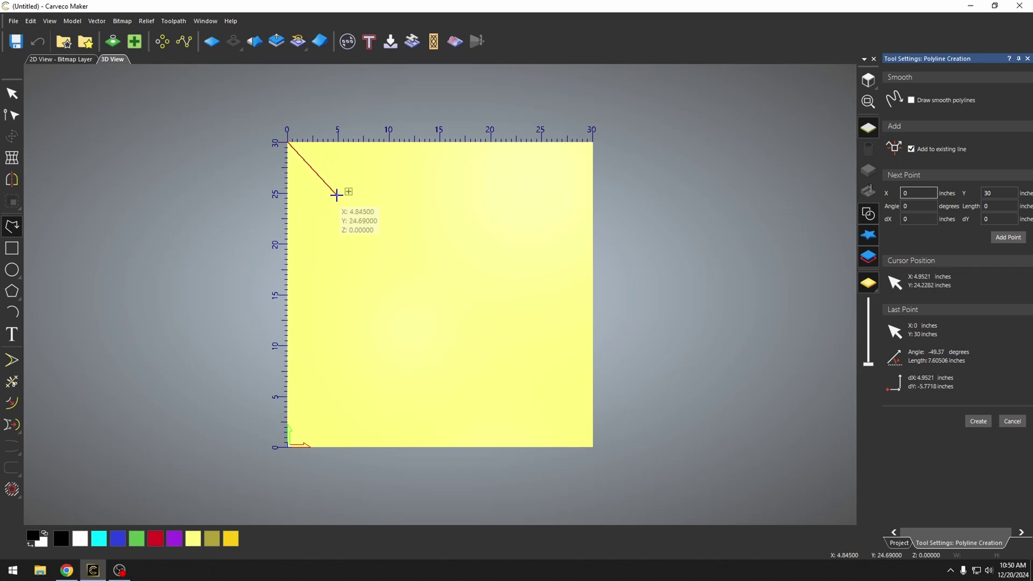
left_click(287, 294)
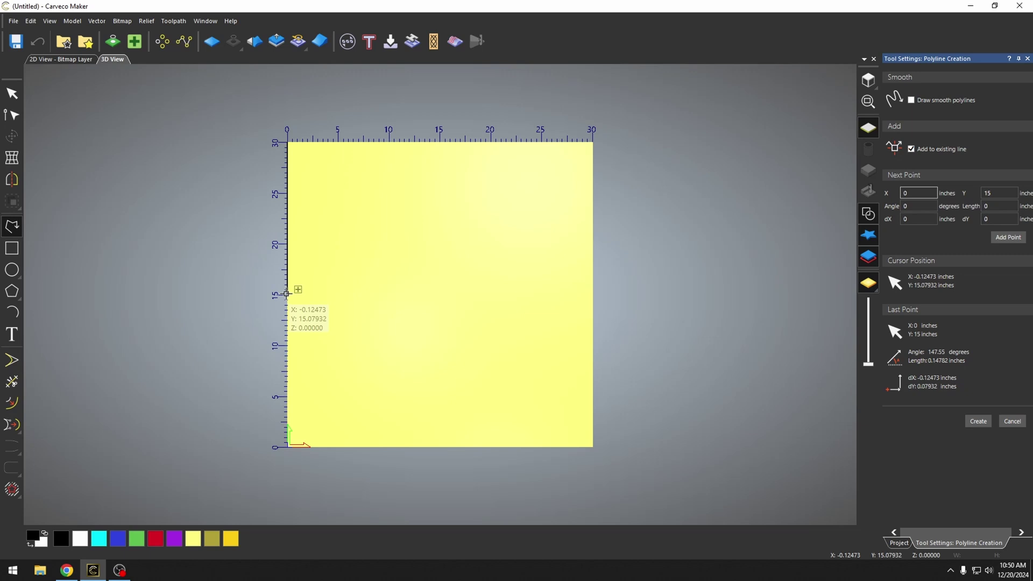
left_click(287, 446)
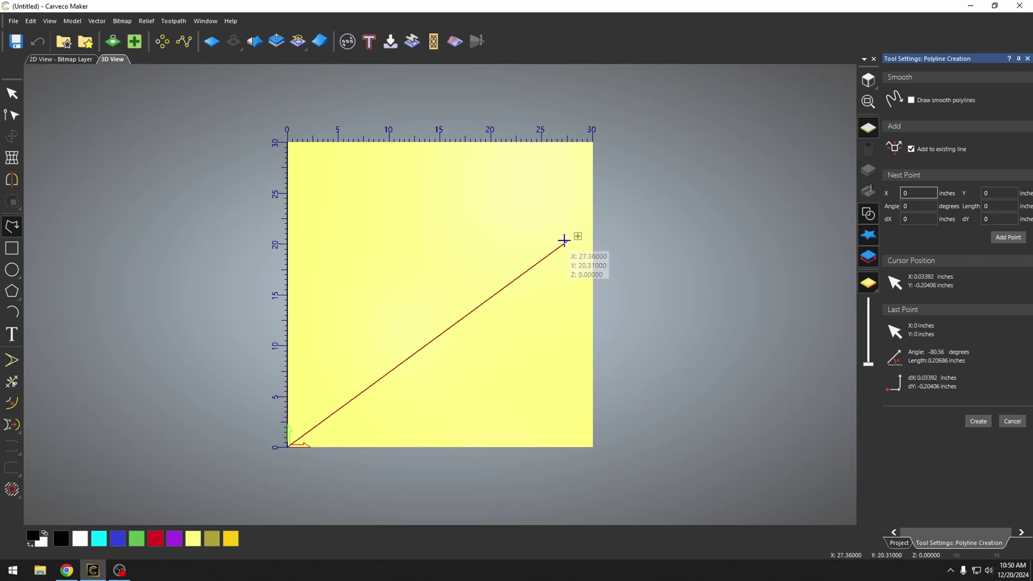
left_click(441, 296)
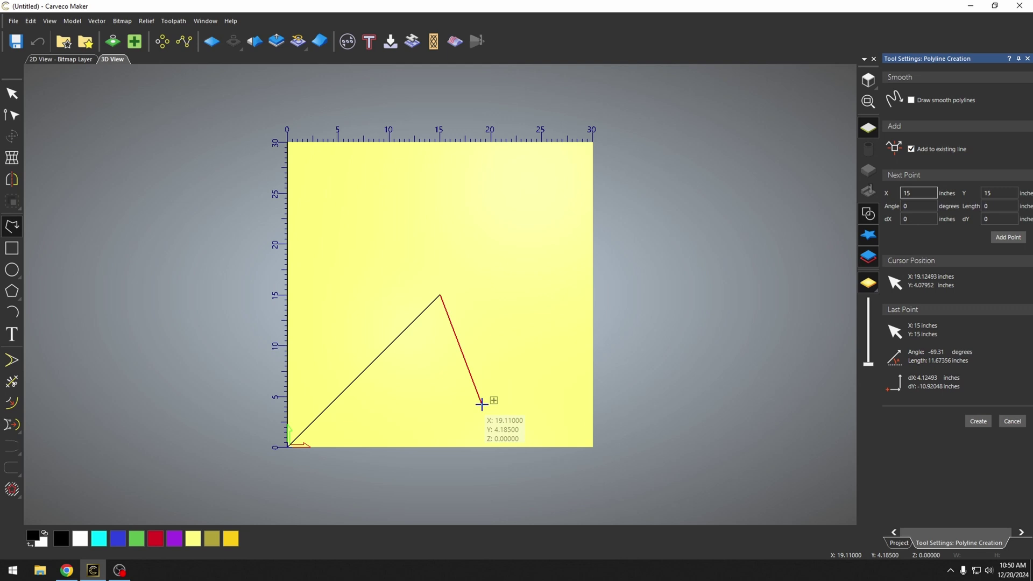
left_click(440, 446)
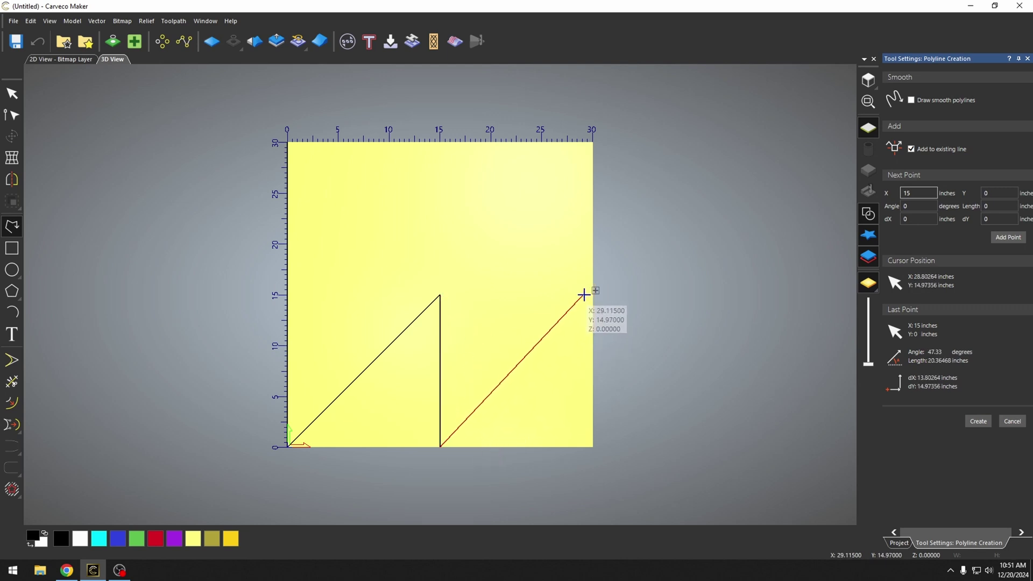
left_click(592, 295)
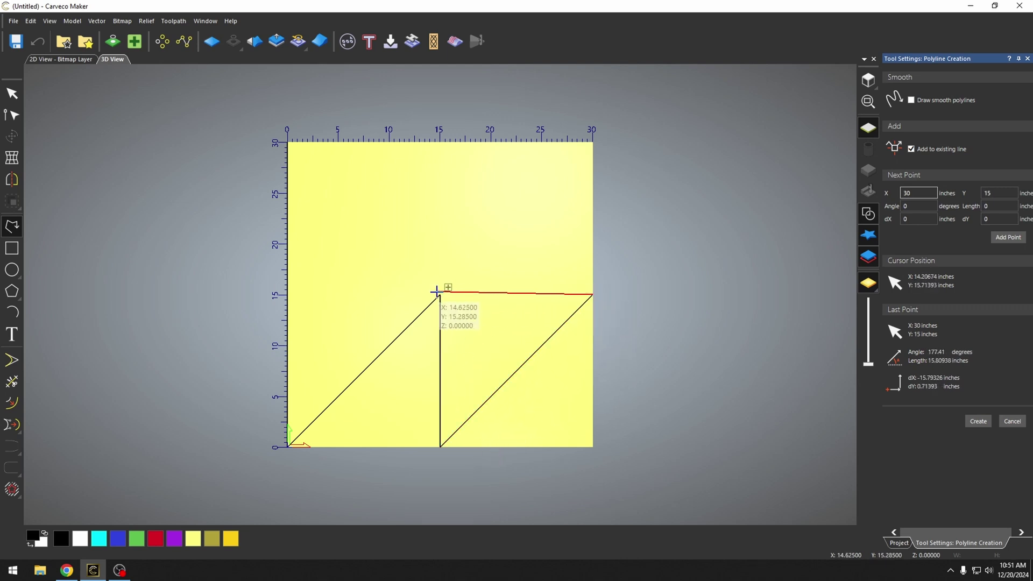
left_click(440, 295)
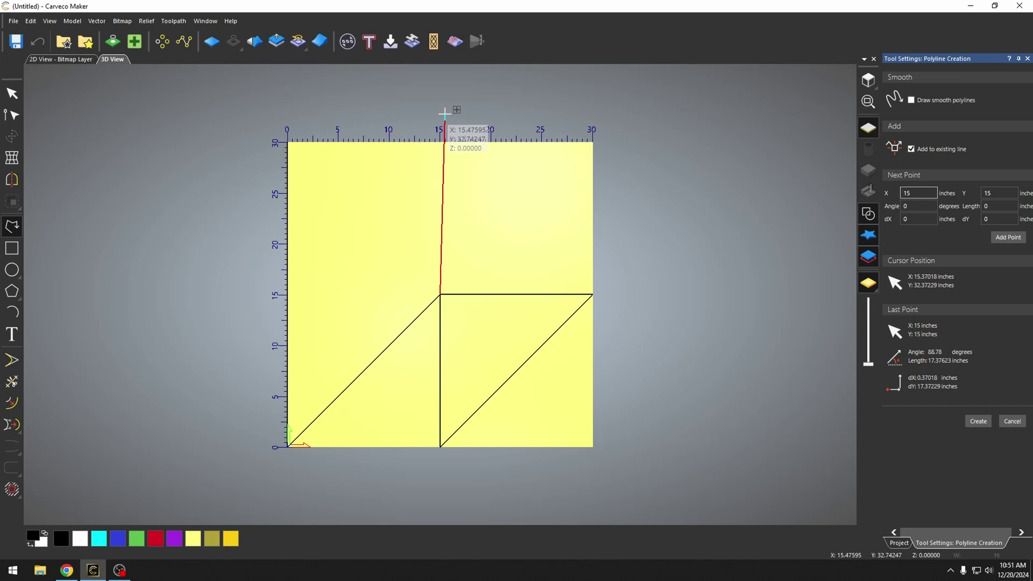
left_click(440, 140)
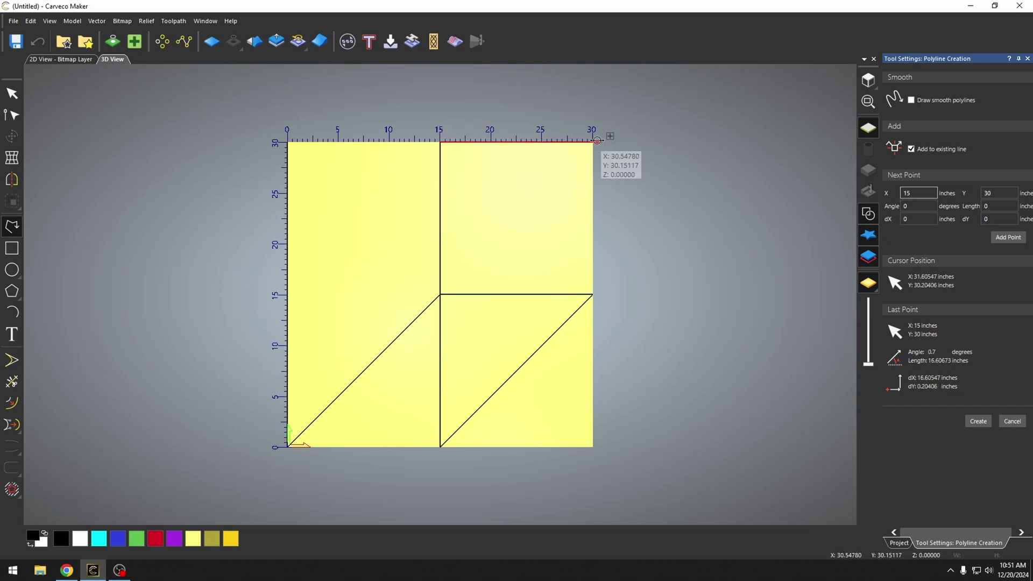
left_click(593, 142)
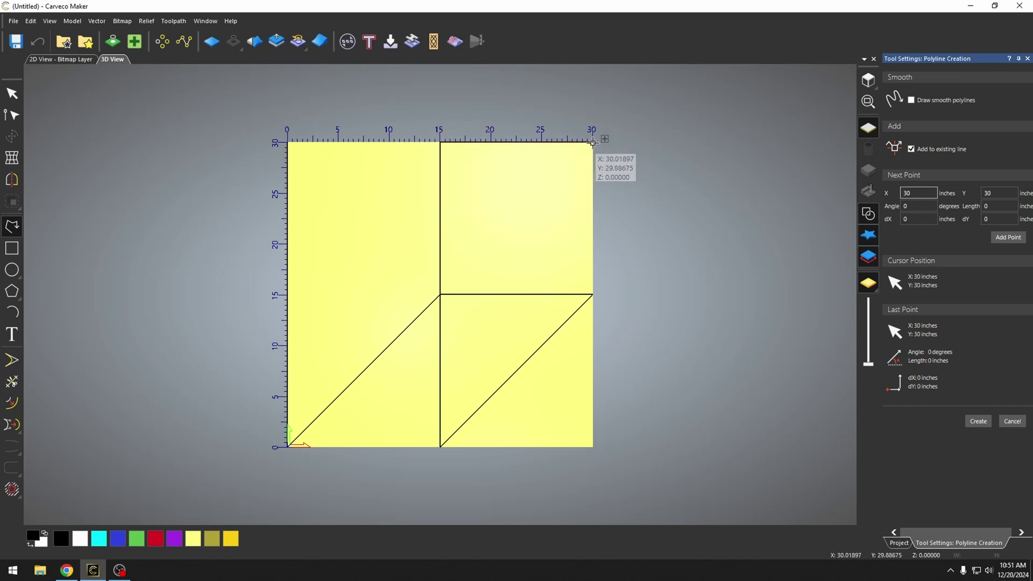
right_click(567, 153)
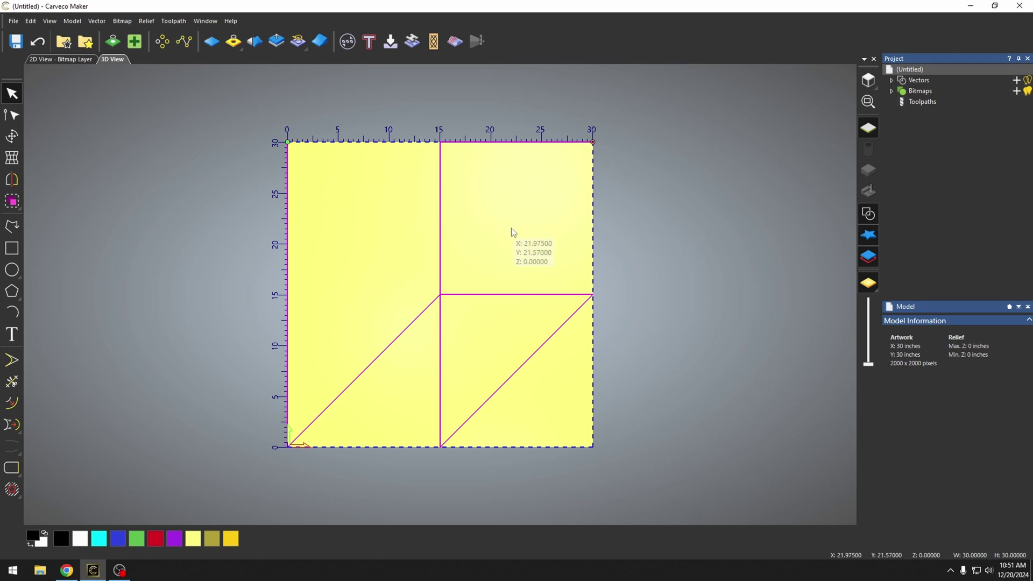
Delete the polyline and draw a roughly 7 x 6 inch rectangle near the sheet centre
key("Delete")
key("r")
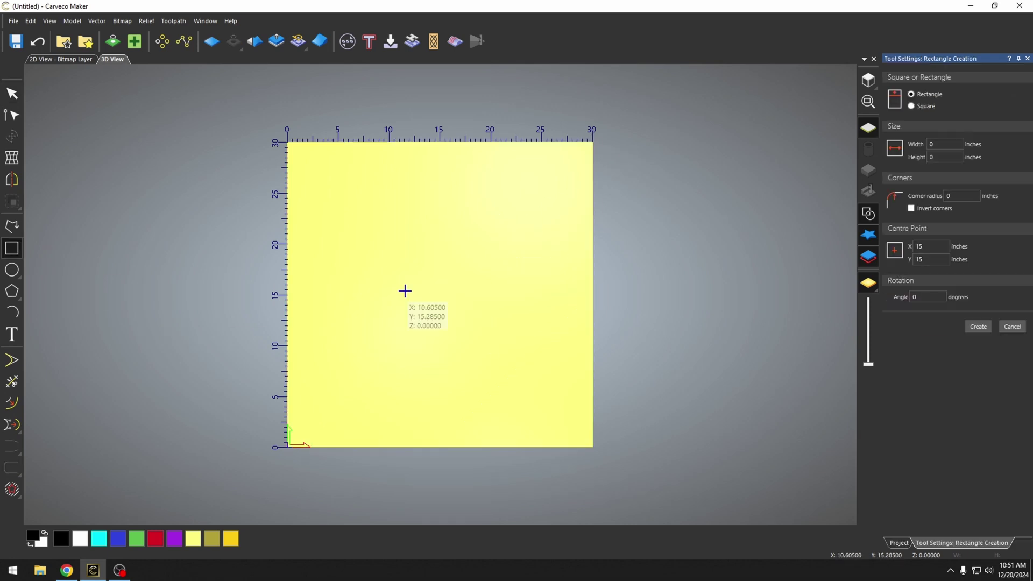
left_click_drag(424, 242, 496, 303)
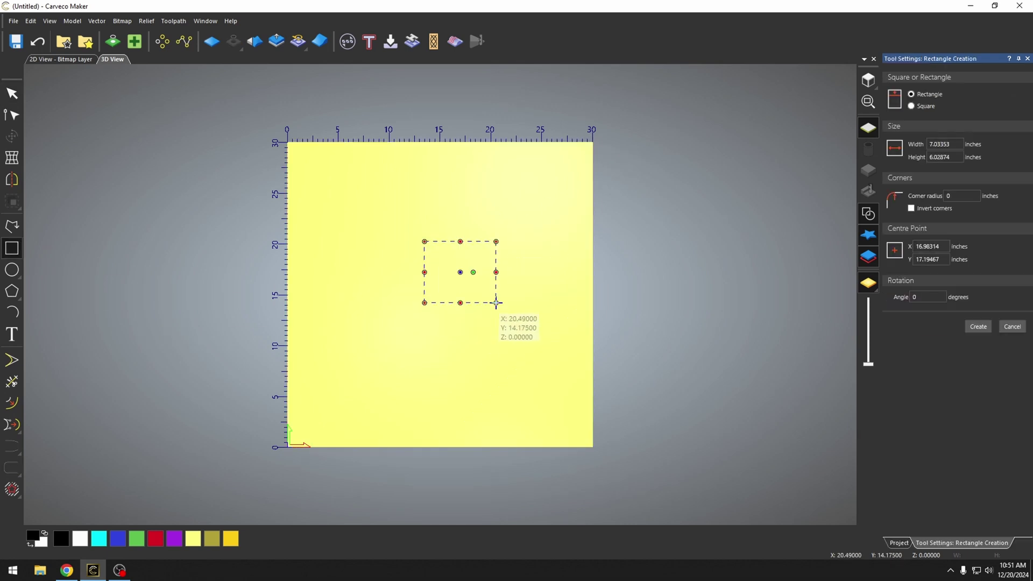
Check the View snapping options, closing them without changes
left_click(49, 21)
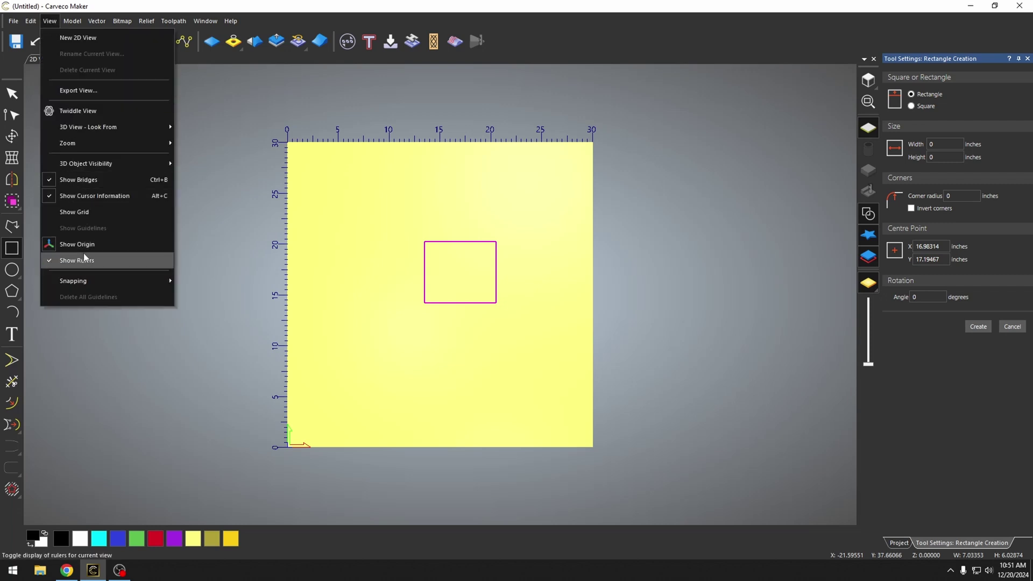
mouse_move(85, 289)
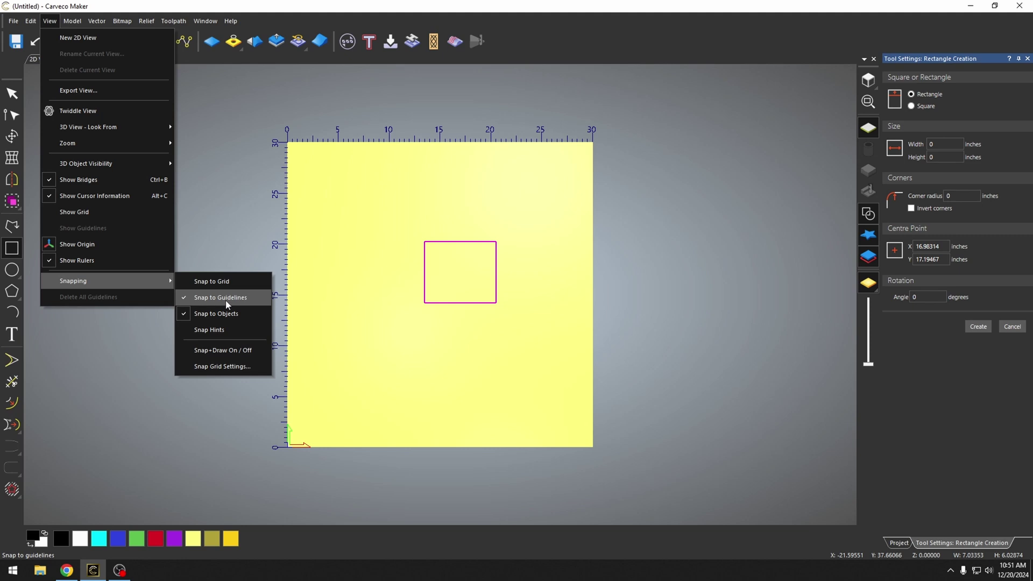
left_click(320, 328)
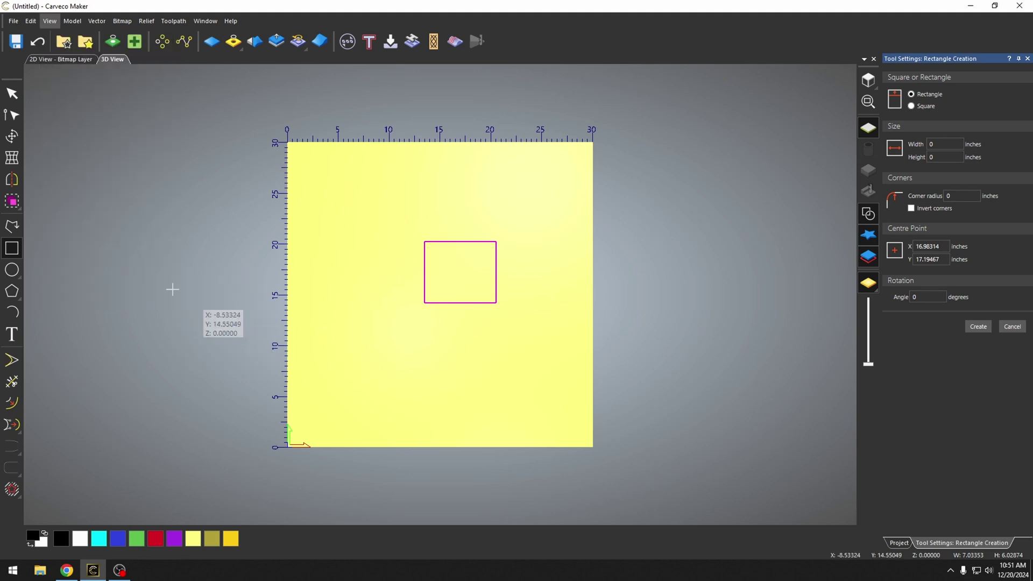
Start a polyline from the origin to the rectangle's bottom-left corner, then cancel it
left_click(12, 227)
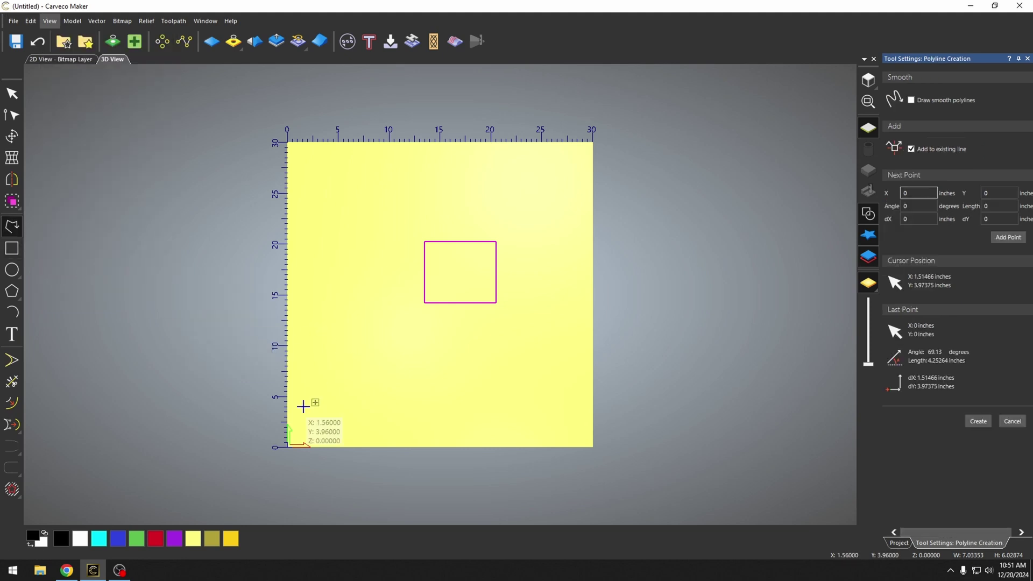
left_click(288, 448)
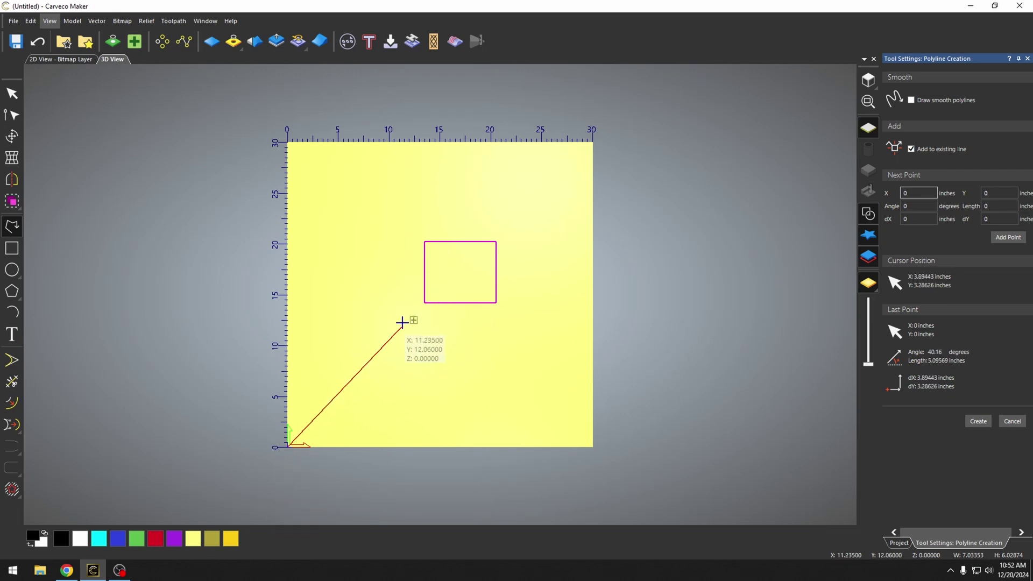
left_click(426, 303)
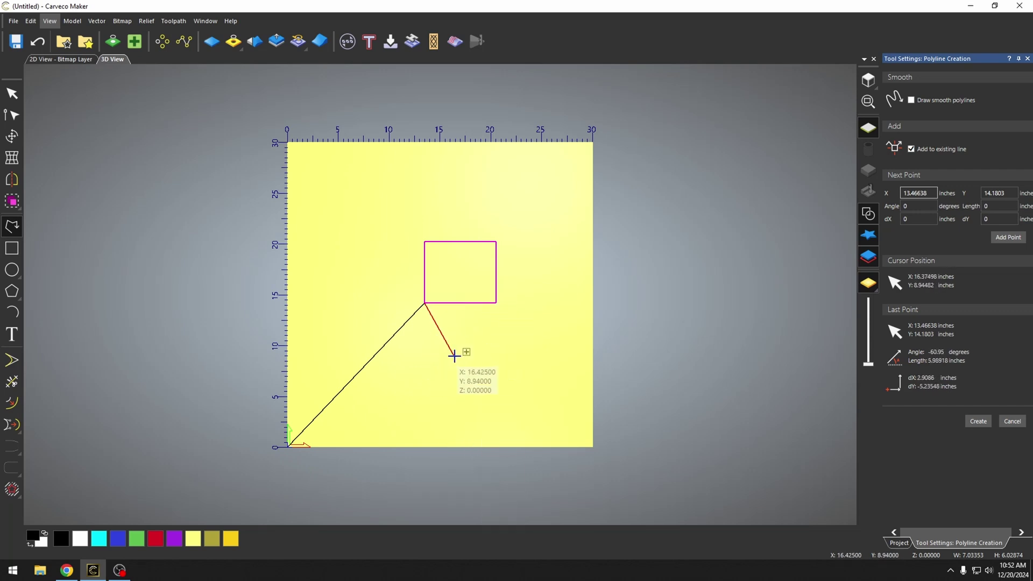
left_click(1013, 423)
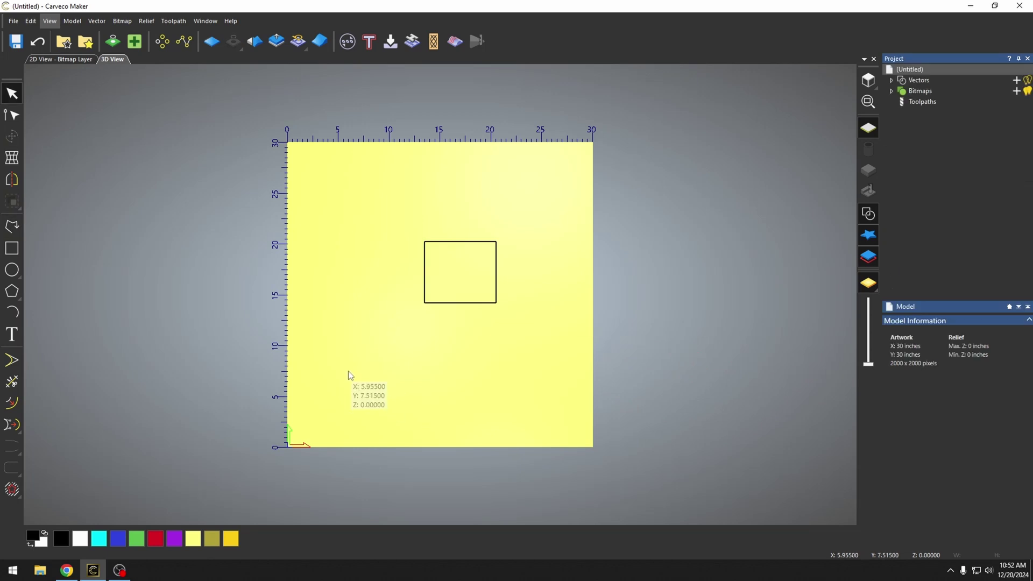
Insert a vertical guideline and set its position to exactly 15 inches
right_click(441, 228)
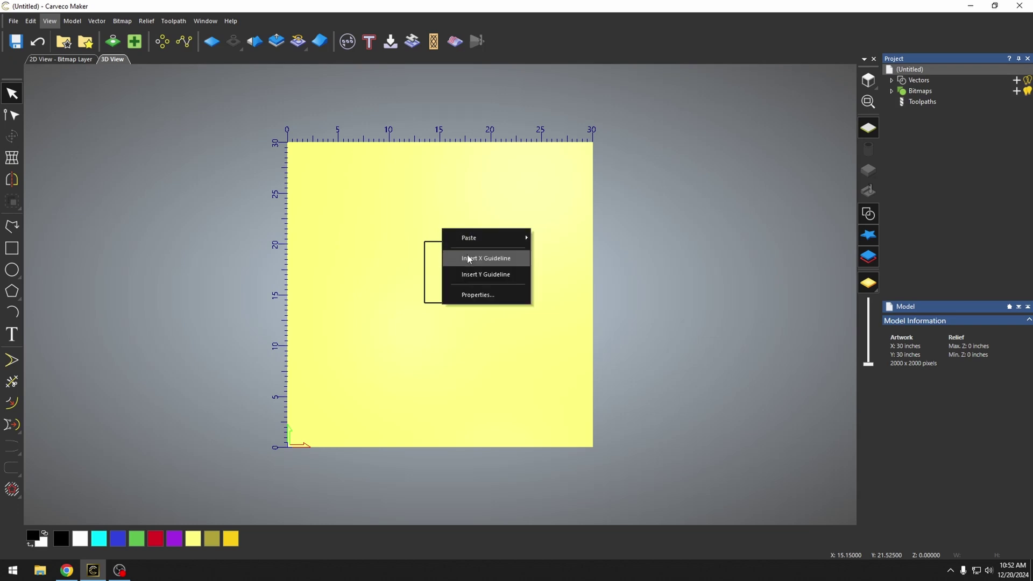
left_click(496, 262)
mouse_move(444, 183)
left_mouse_down()
mouse_move(371, 185)
mouse_move(439, 193)
left_mouse_up()
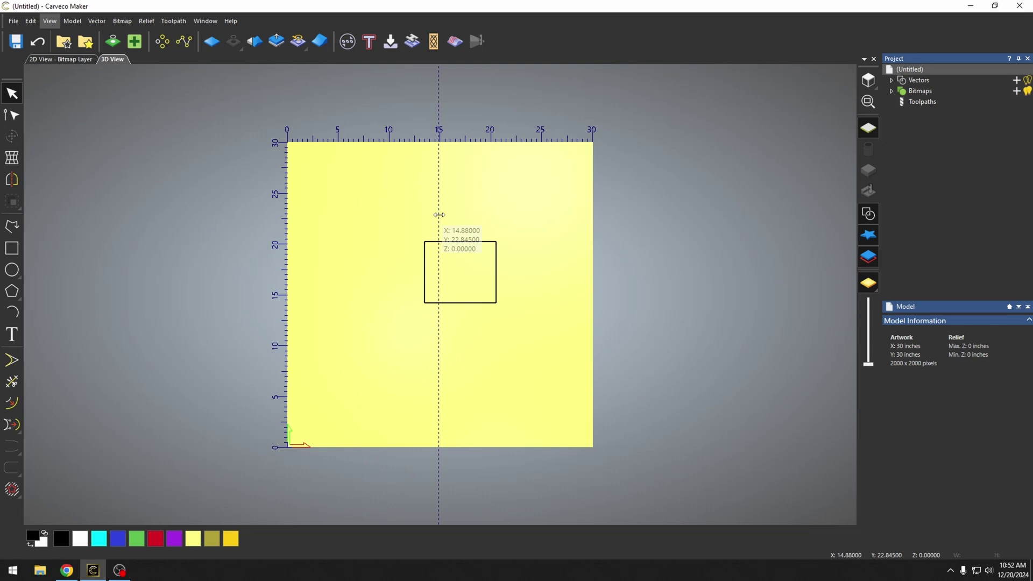
right_click(440, 210)
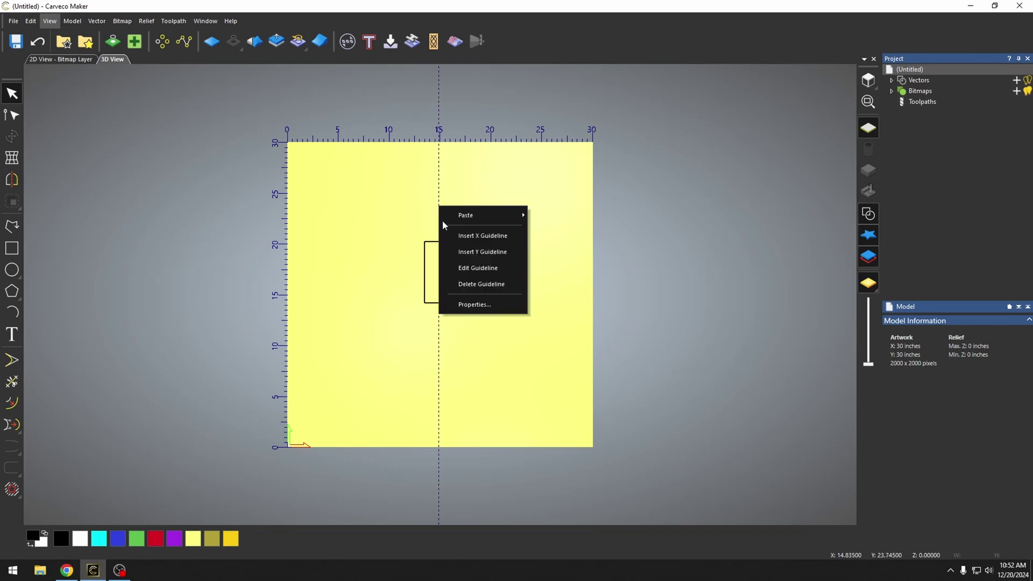
left_click(465, 272)
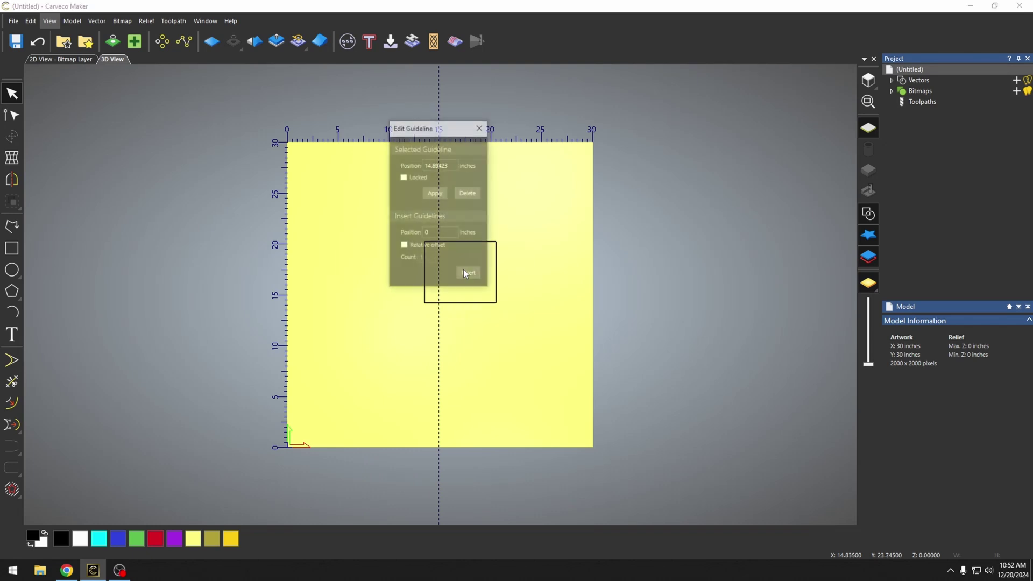
double_click(456, 166)
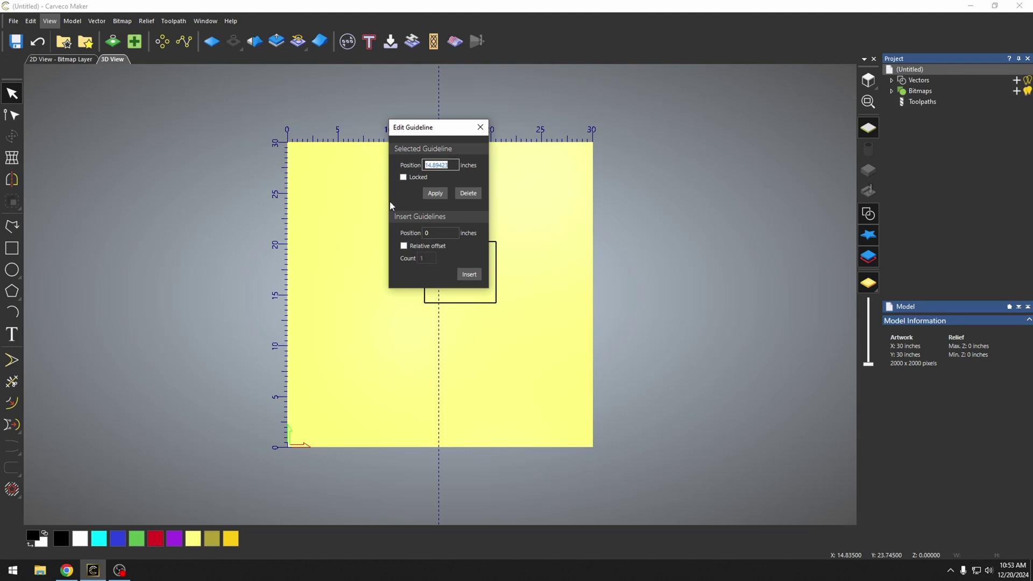
type("15")
left_click(436, 195)
left_click_drag(444, 136, 541, 178)
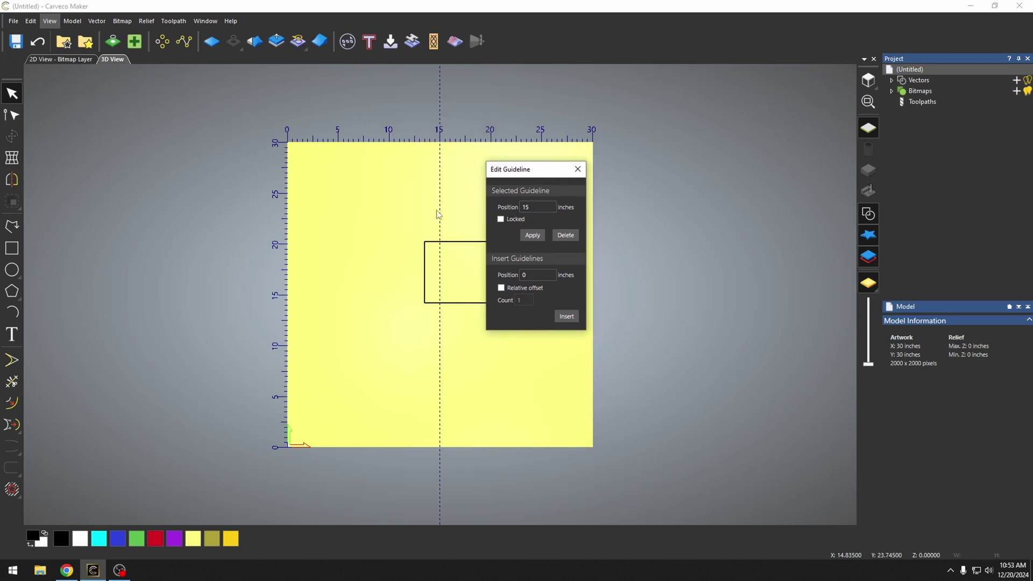
left_click(578, 169)
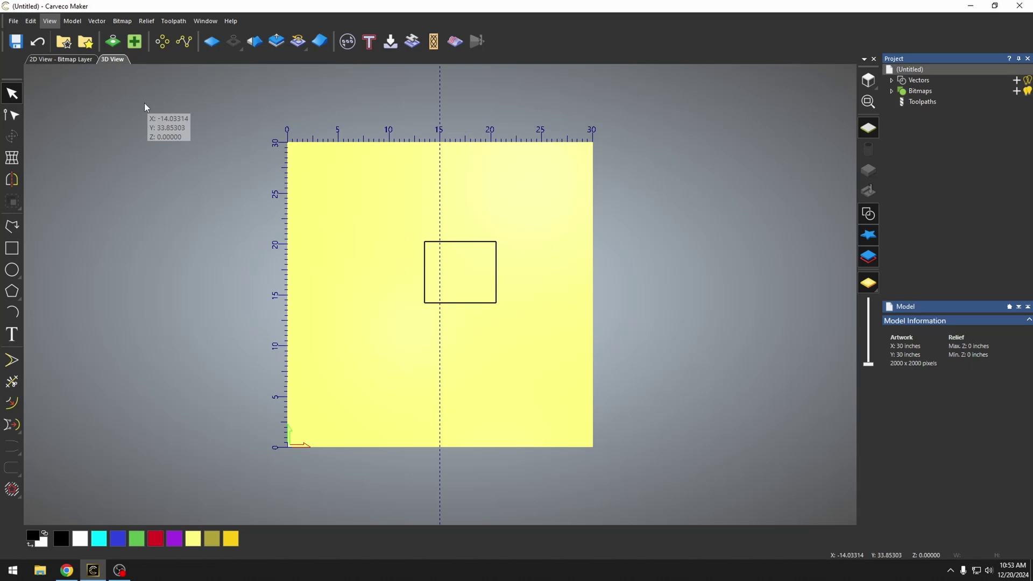
In the 2D view, pull a vertical guideline from the ruler and set it to 10 inches
left_click(80, 61)
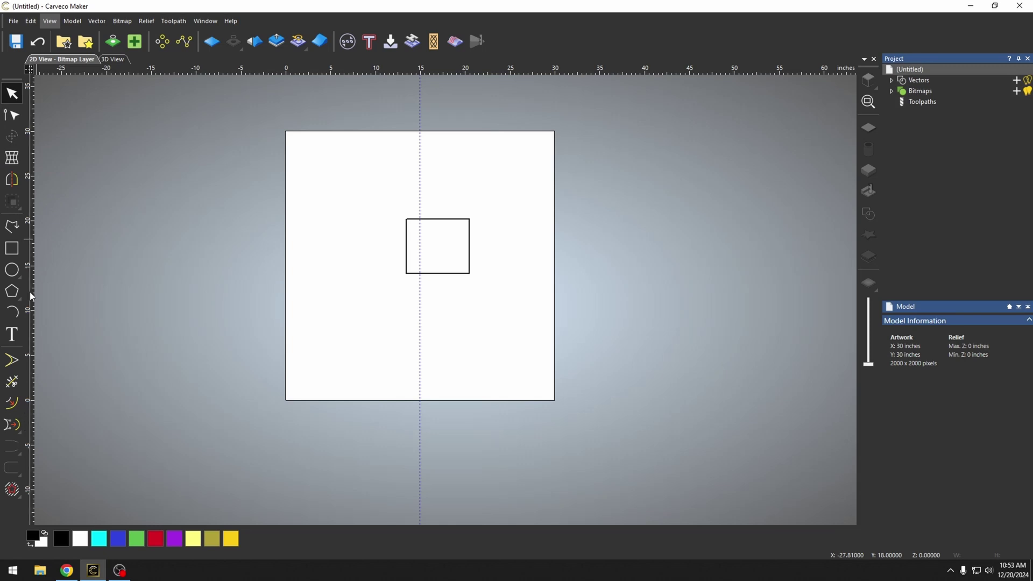
left_click_drag(31, 296, 365, 298)
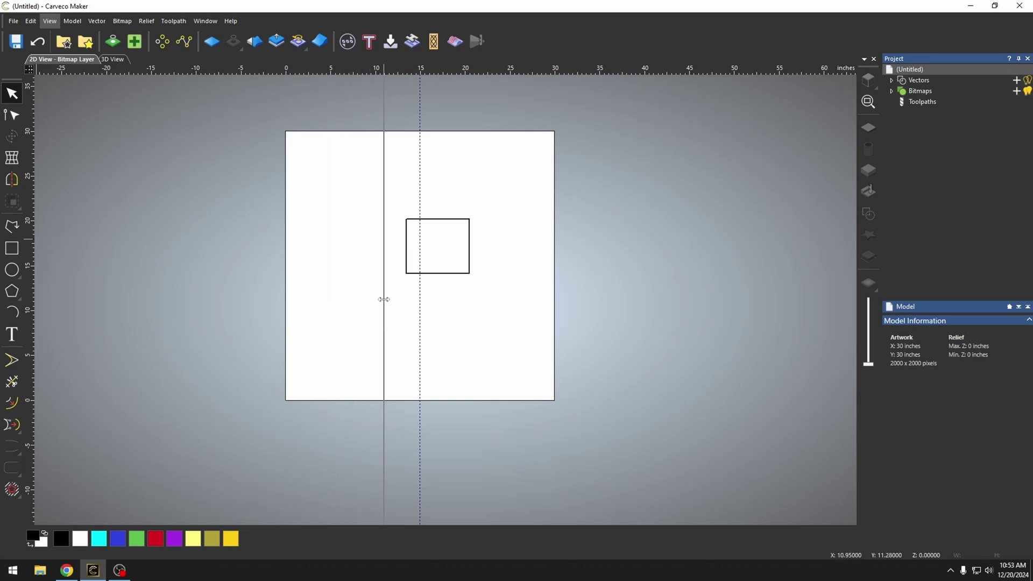
left_click_drag(383, 299, 376, 299)
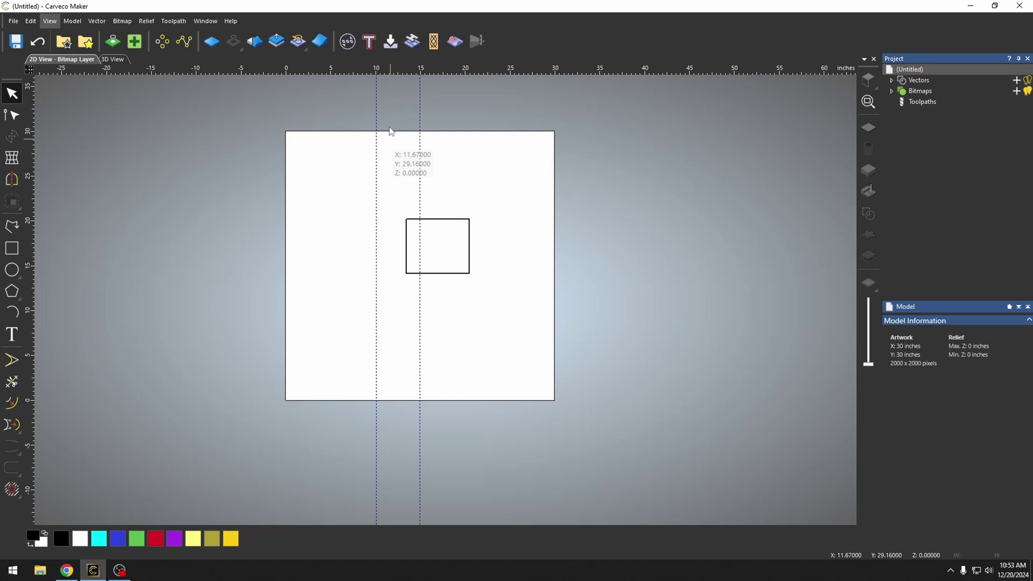
right_click(376, 256)
left_click(387, 265)
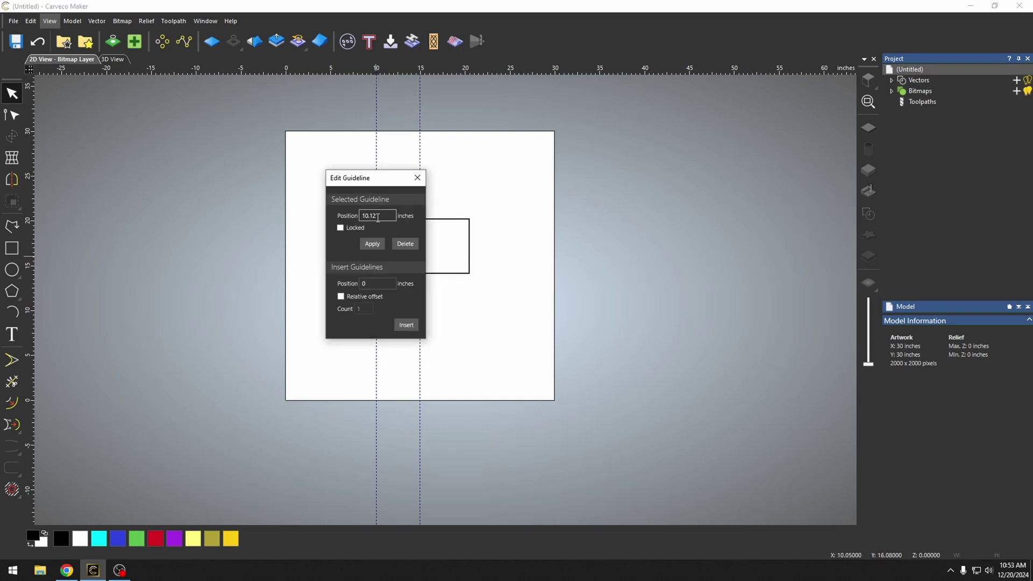
type("10")
left_click(371, 246)
left_click(417, 178)
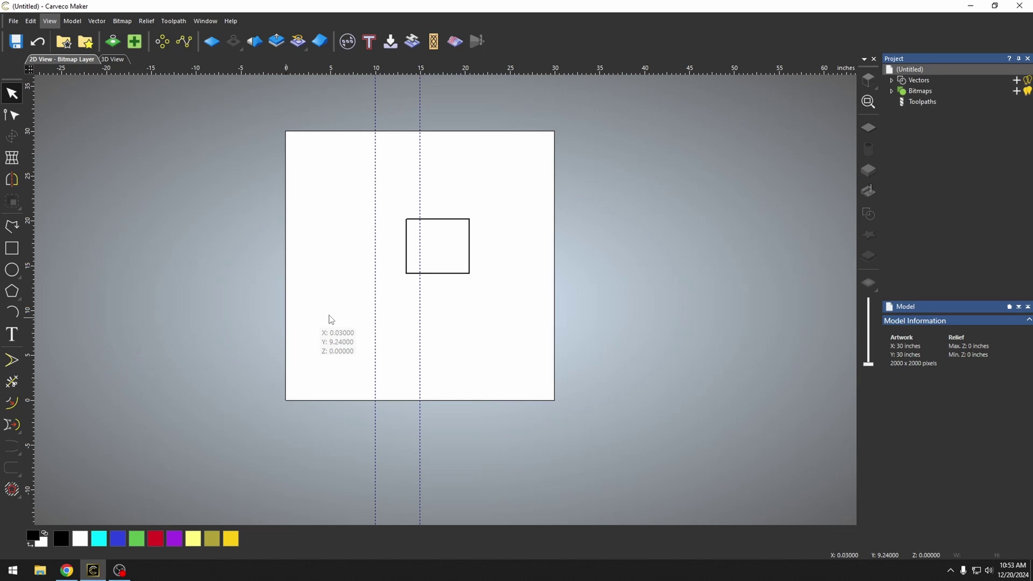
Pull a horizontal guideline down to about 10 inches and open its position settings
left_click_drag(491, 167, 485, 310)
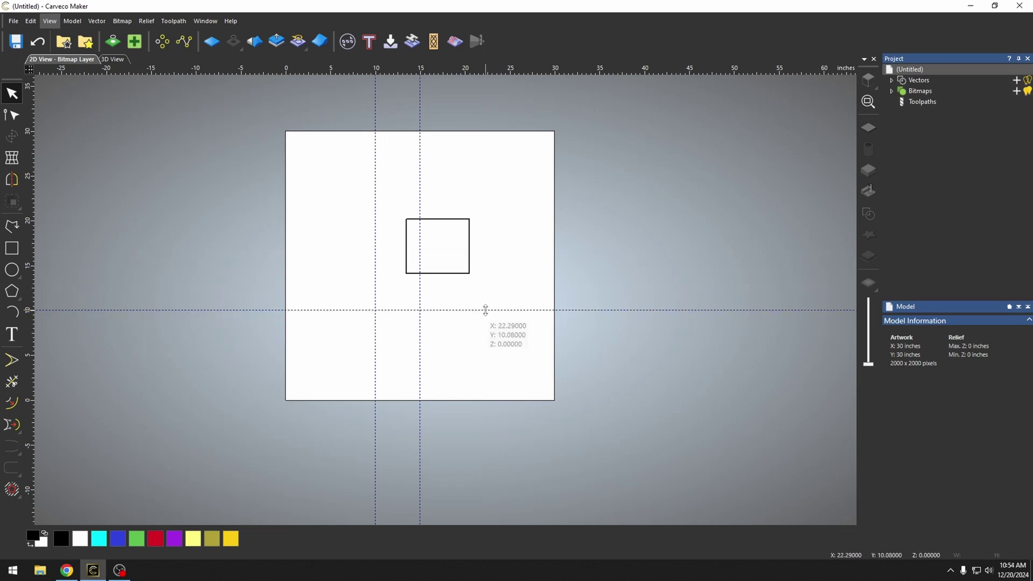
right_click(451, 311)
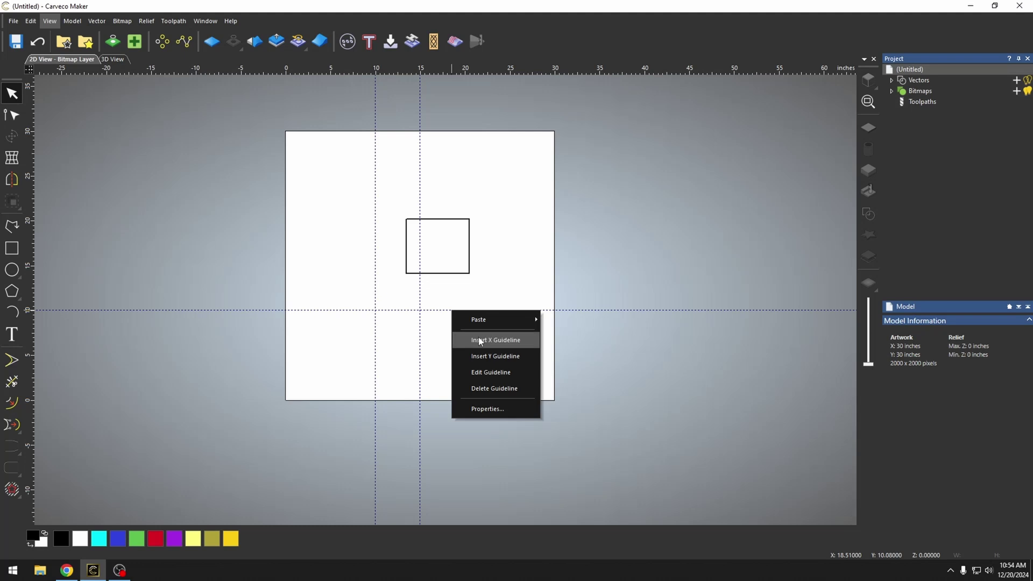
left_click(483, 371)
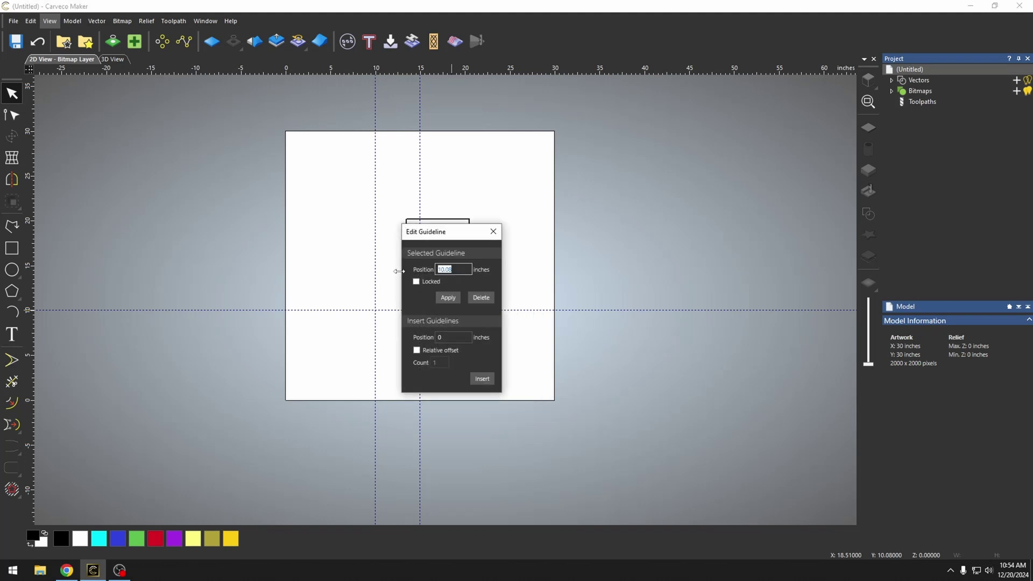
Apply the horizontal guide, then draw a zigzag polyline snapping its corners to the guidelines
left_click(447, 297)
left_click(11, 226)
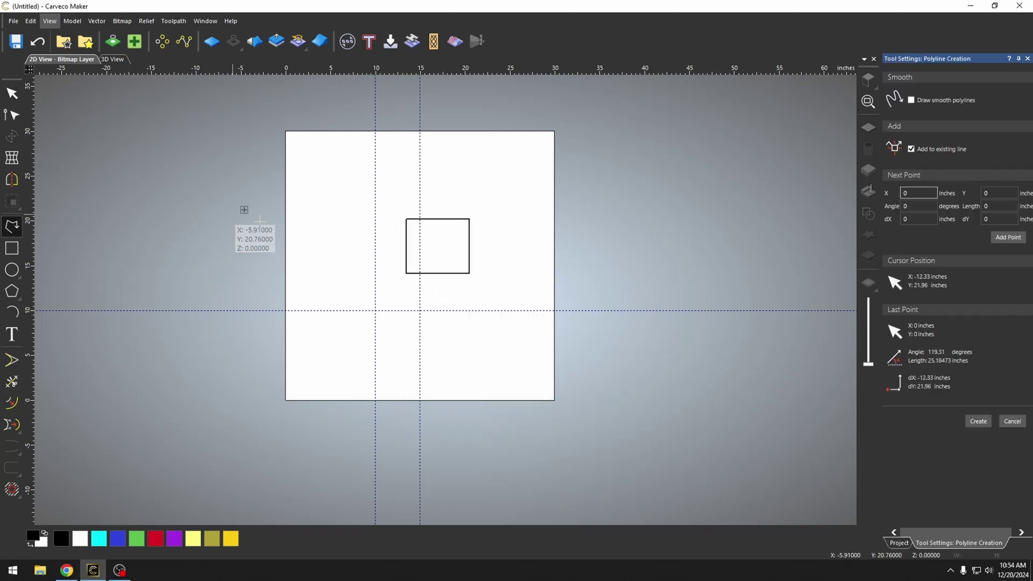
left_click(307, 245)
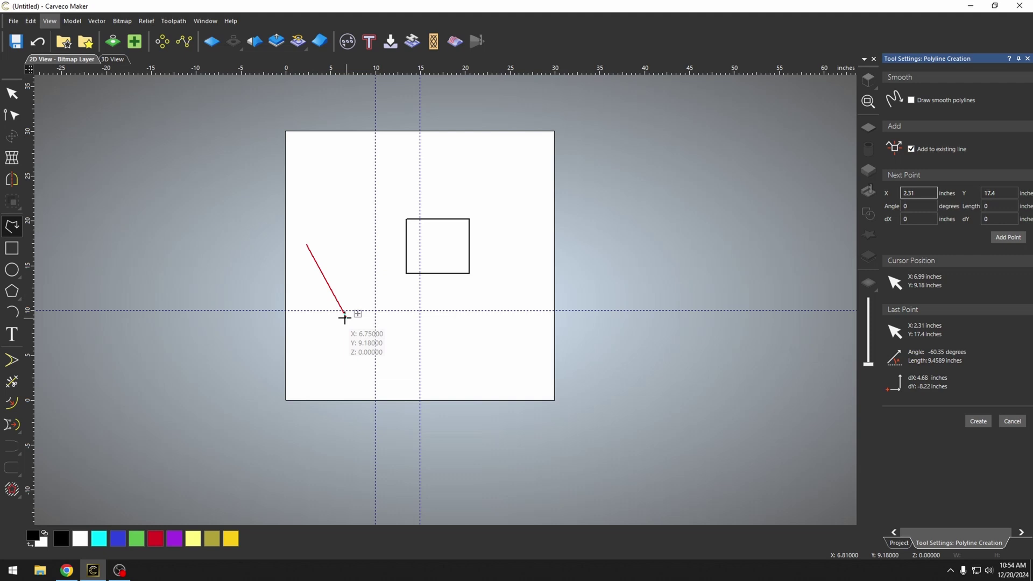
left_click(326, 310)
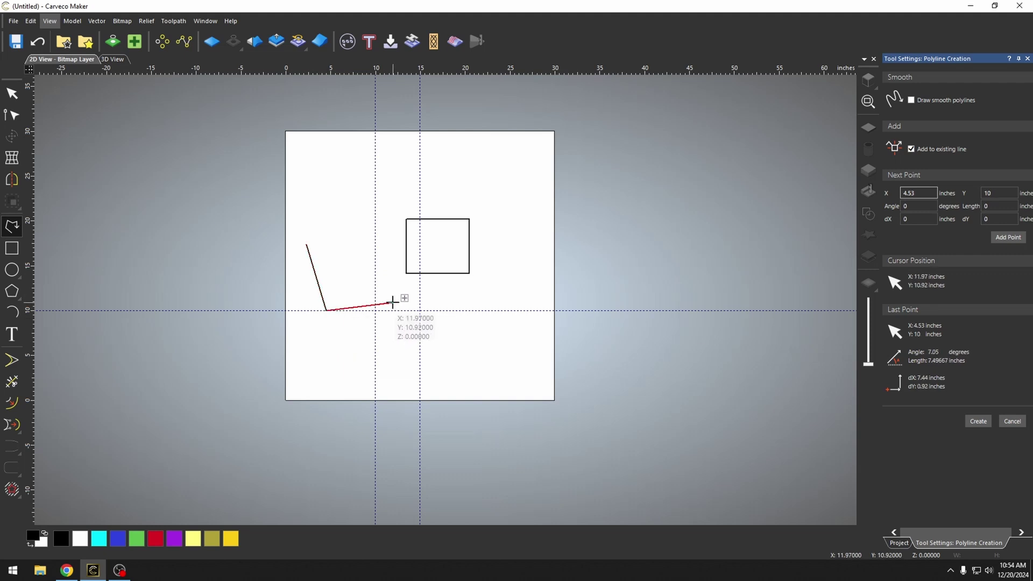
left_click(375, 192)
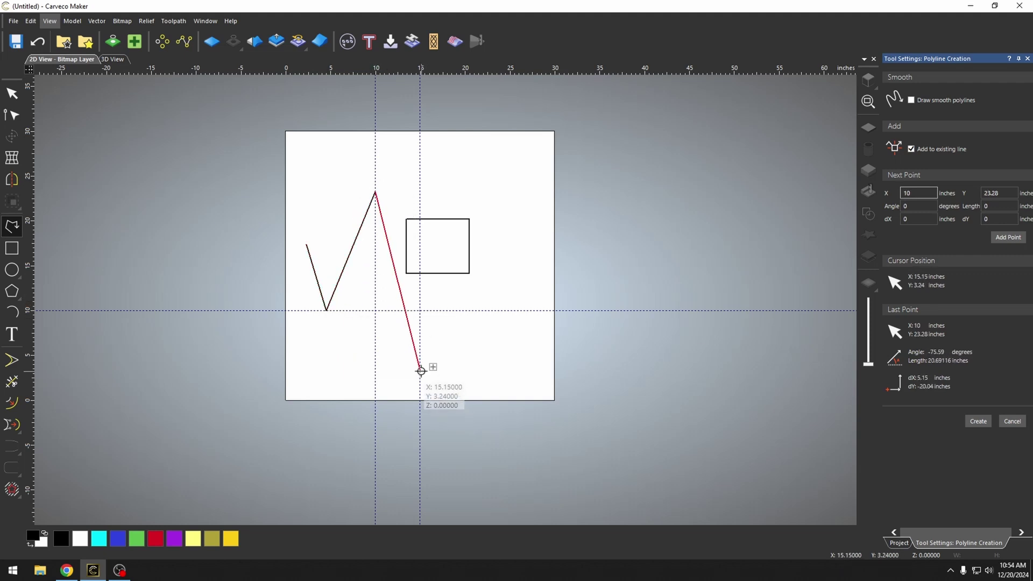
left_click(421, 371)
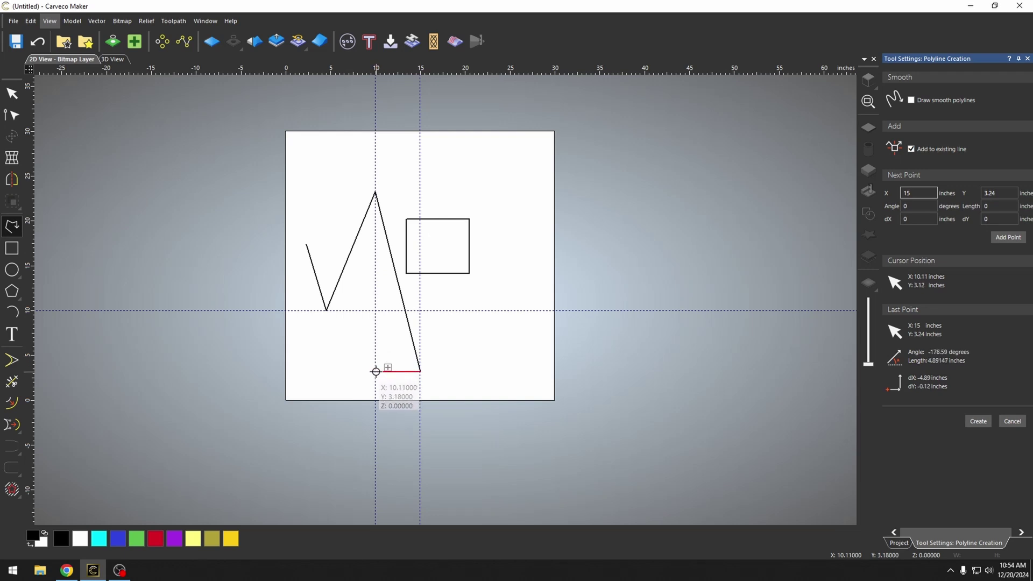
left_click(376, 372)
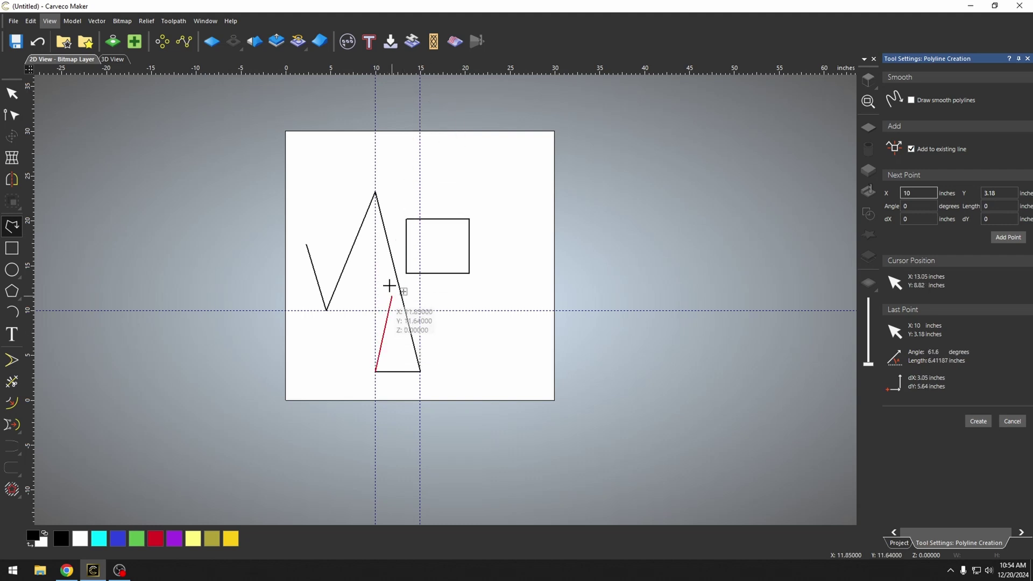
right_click(375, 373)
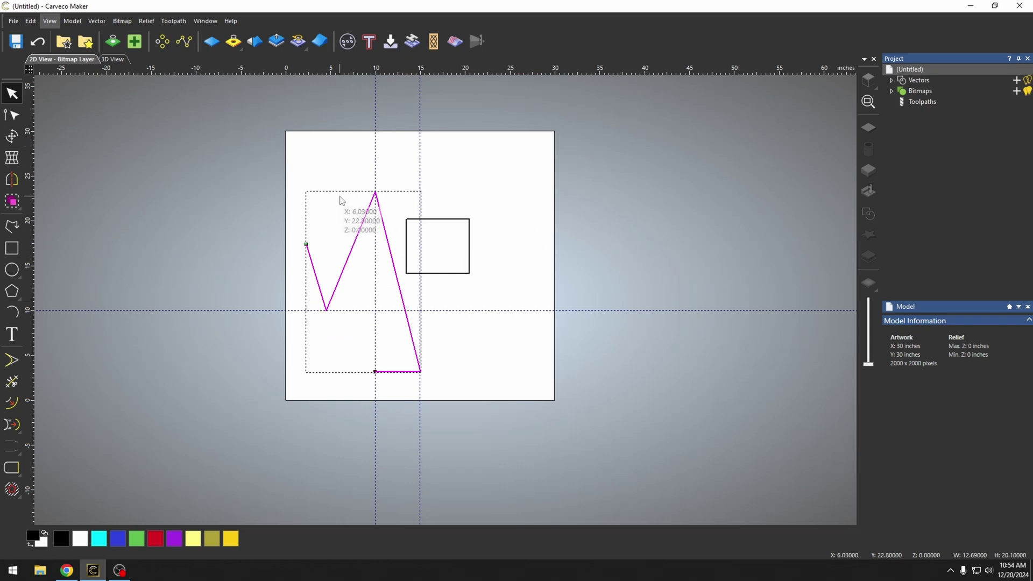
In the 3D view, box-select and delete the polyline and the square
left_click(117, 60)
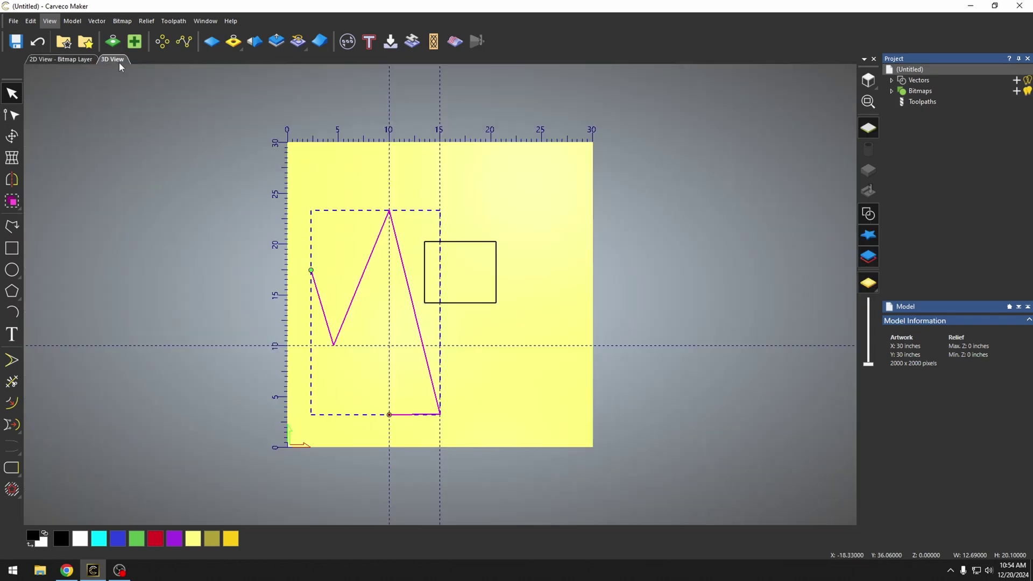
left_click(536, 408)
left_click_drag(535, 406, 345, 221)
key("Delete")
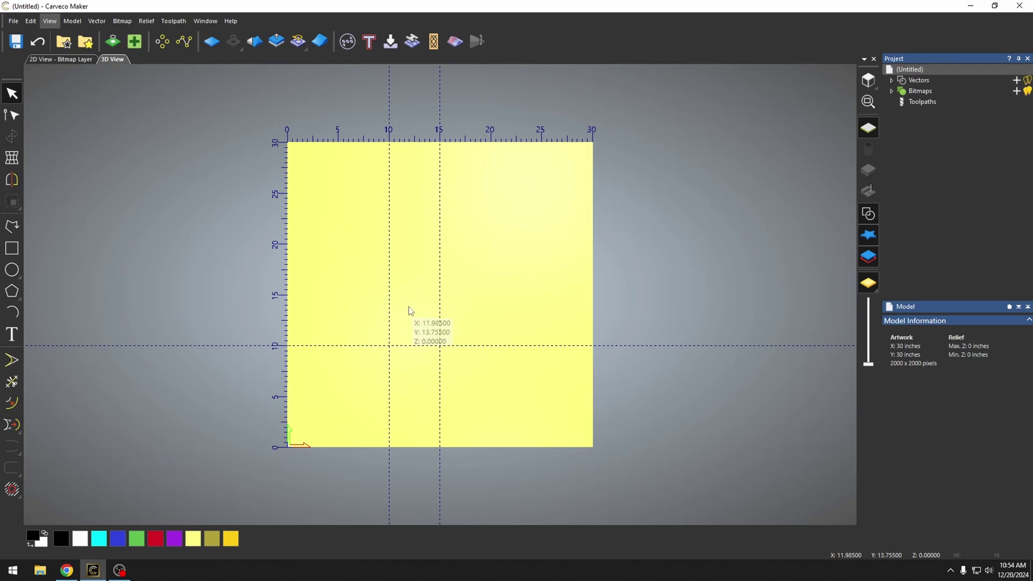
Delete the 10-inch, 15-inch and horizontal guidelines
right_click(390, 301)
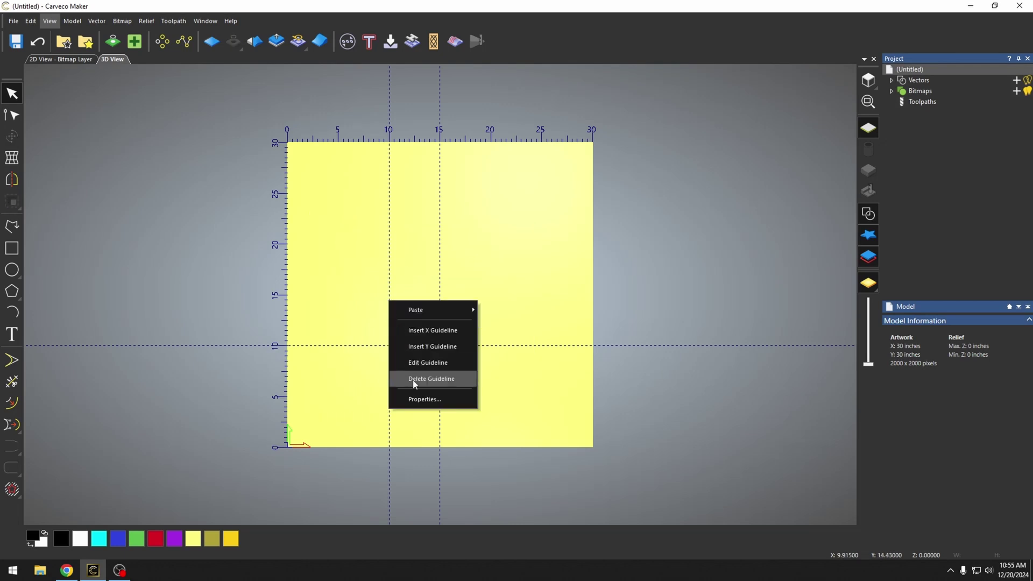
left_click(431, 378)
right_click(440, 310)
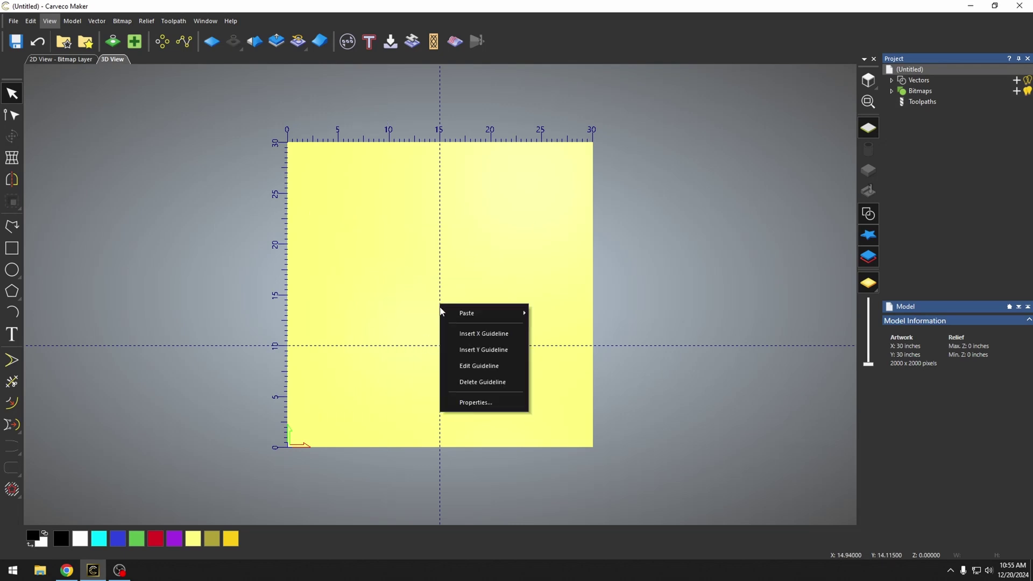
left_click(462, 381)
right_click(463, 346)
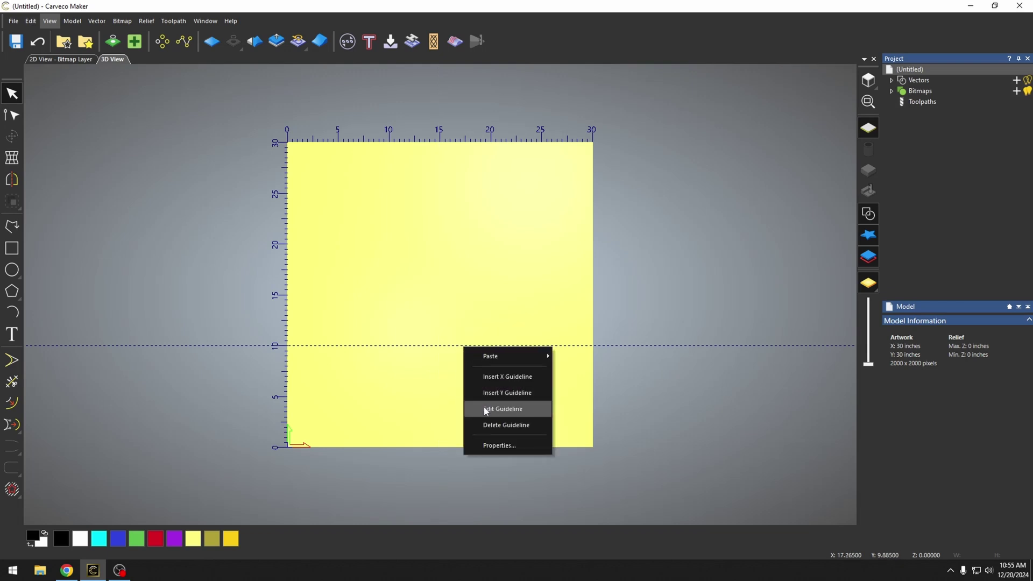
left_click(485, 425)
left_click(49, 20)
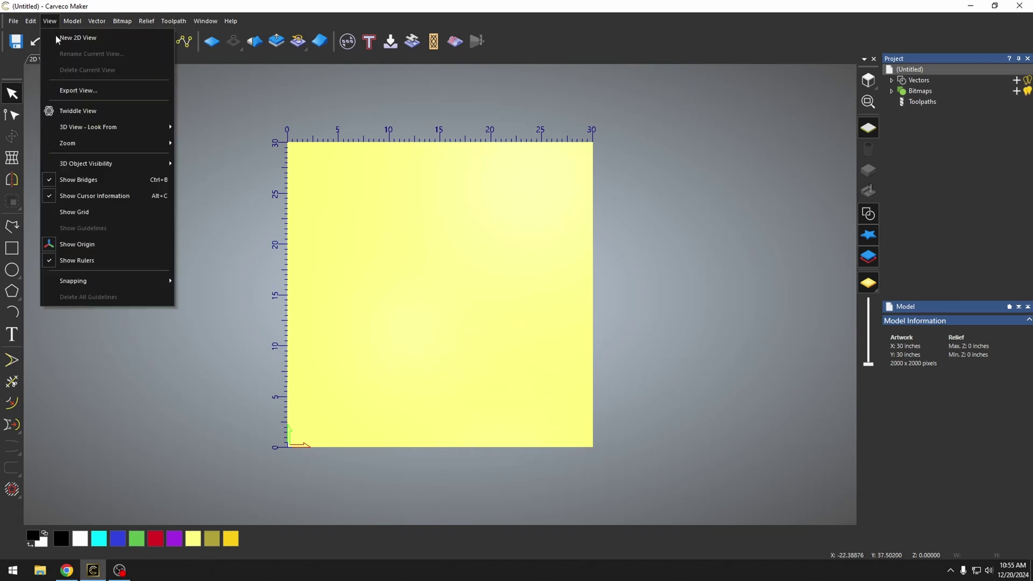
Turn on Show Grid and zoom in and out to inspect the dots
mouse_move(117, 279)
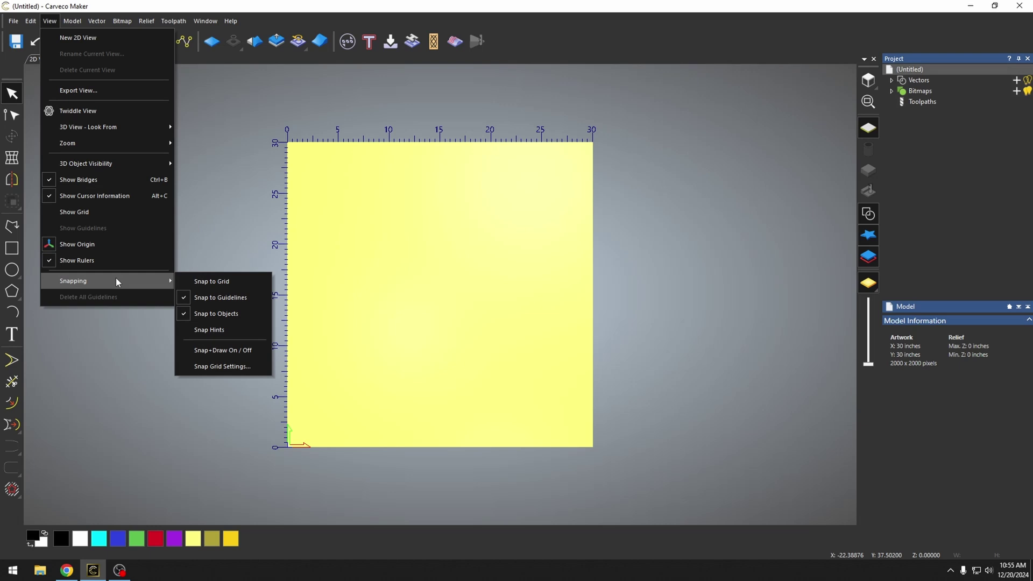
left_click(213, 281)
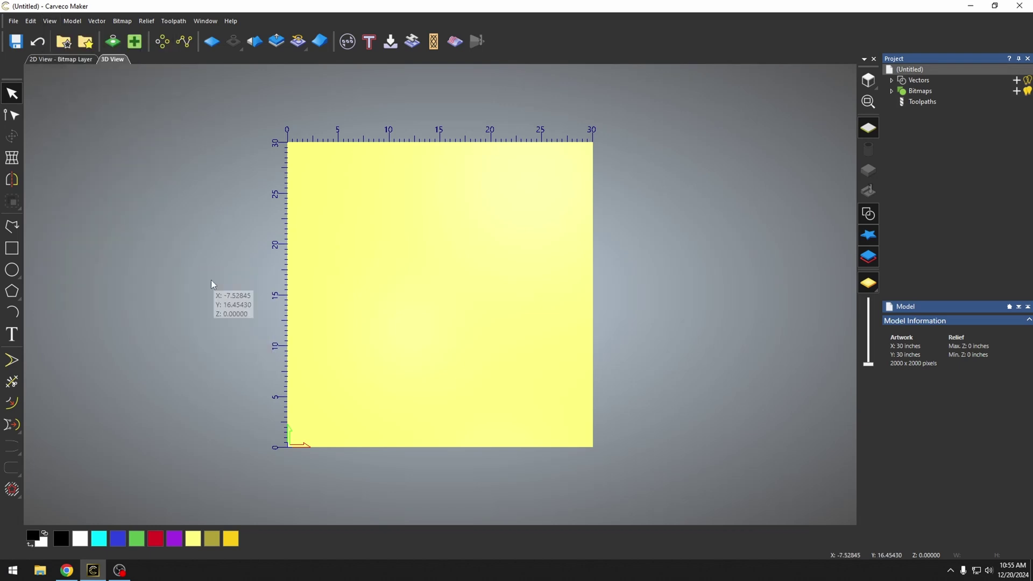
right_click(414, 277)
left_click(50, 21)
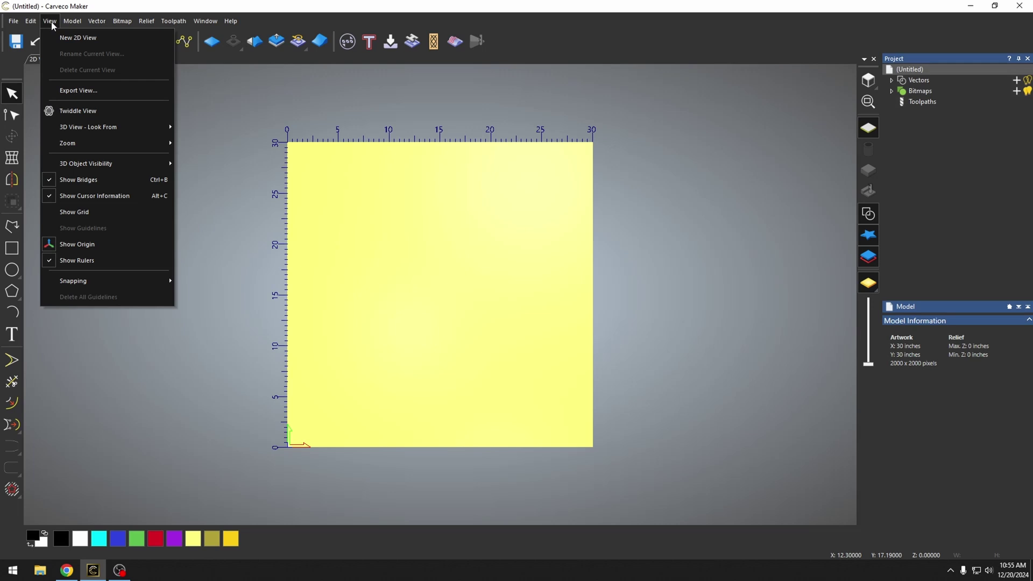
left_click(79, 213)
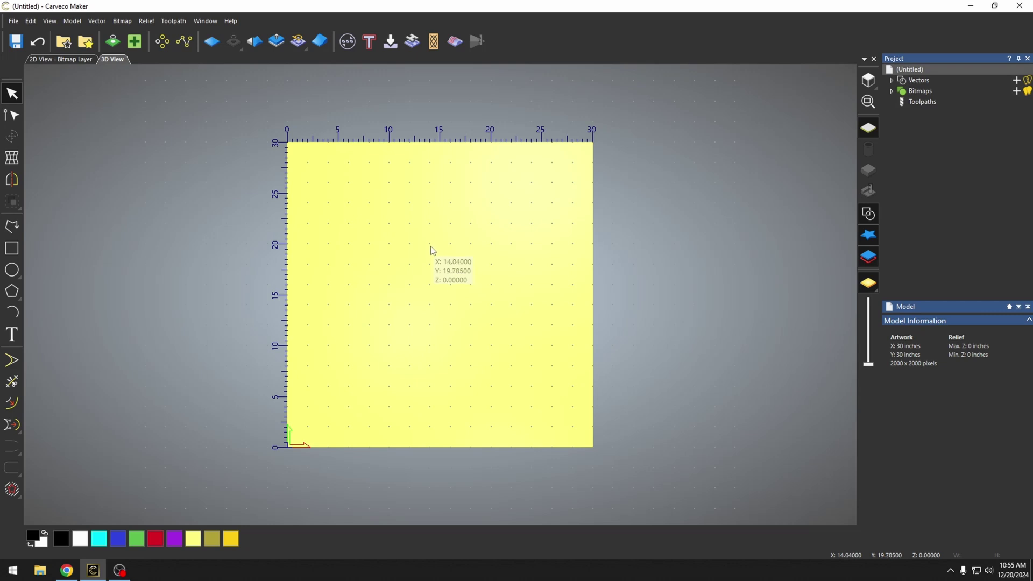
scroll(432, 251, "down", 8)
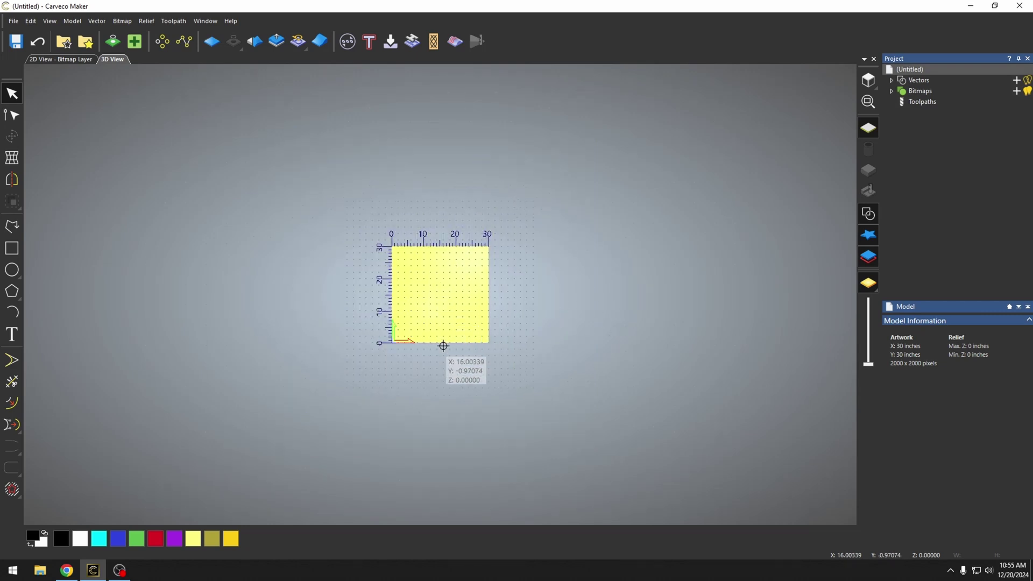
scroll(445, 316, "up", 2)
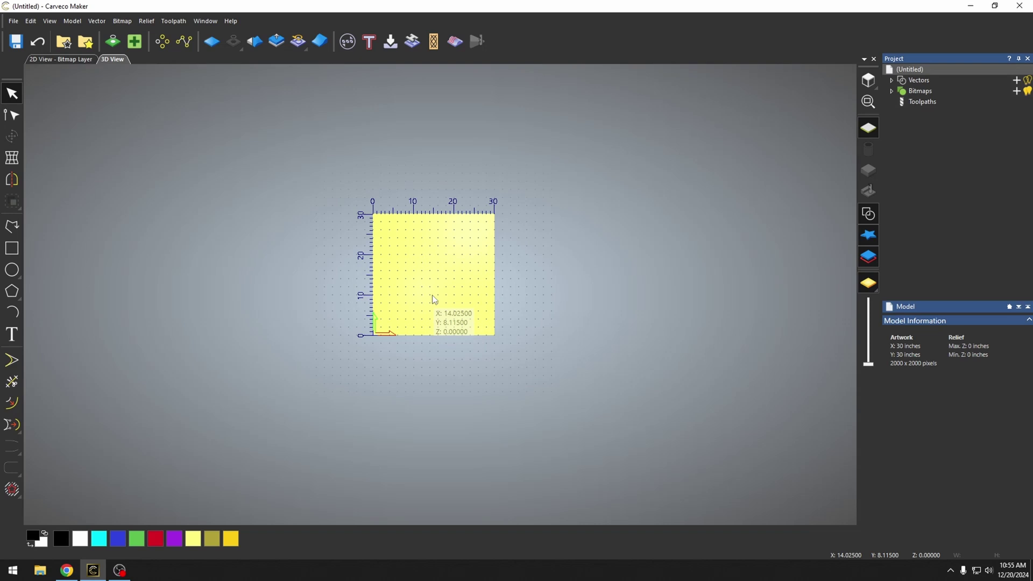
scroll(423, 295, "up", 9)
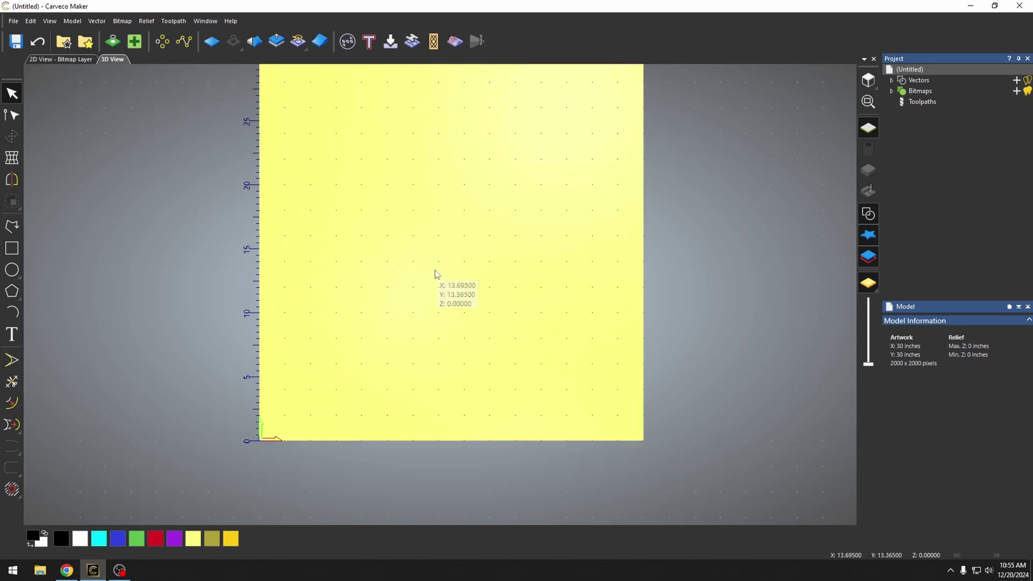
scroll(417, 274, "down", 4)
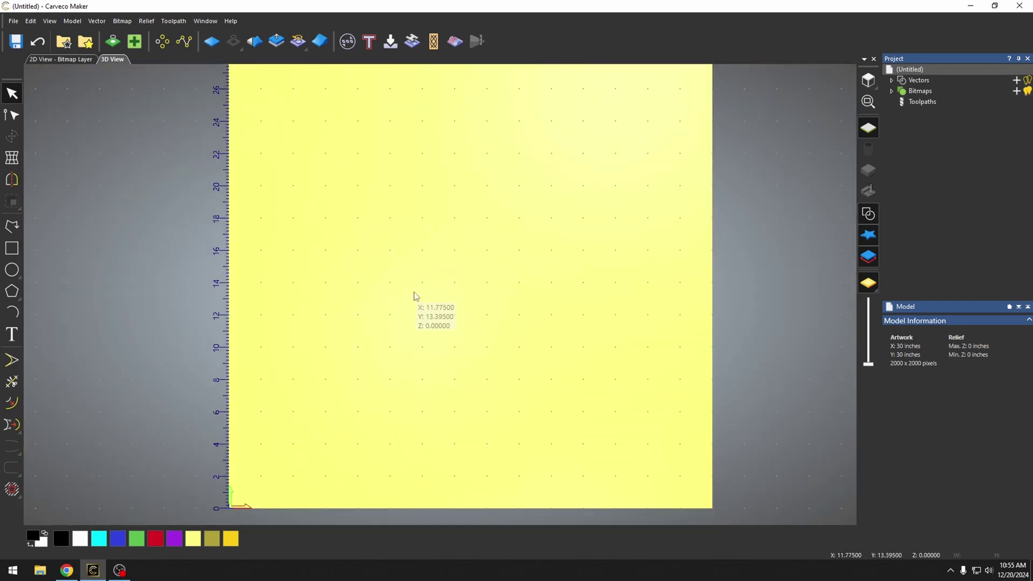
scroll(441, 282, "up", 1)
scroll(446, 280, "down", 1)
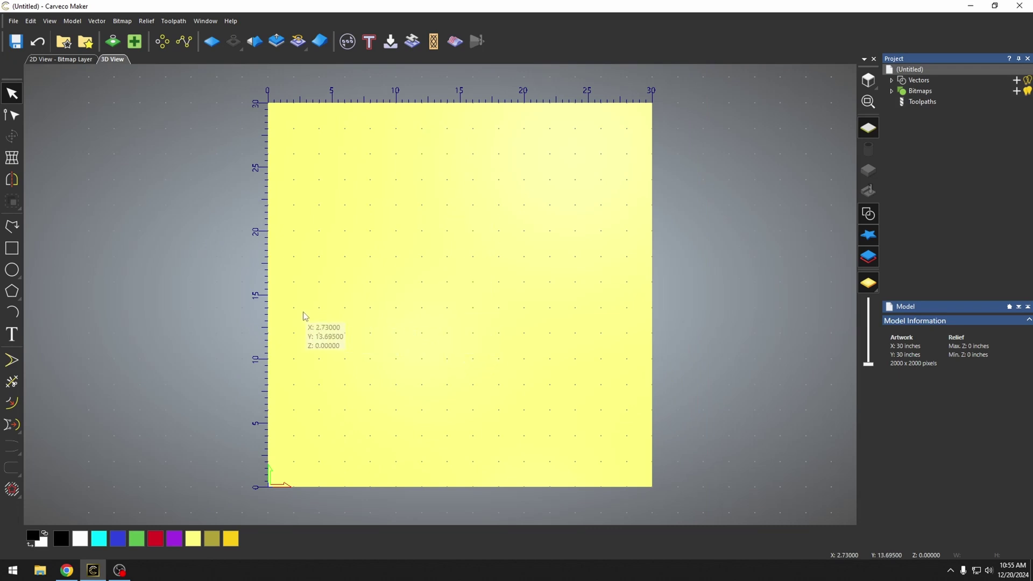
Change the Snap Grid spacing from 1 to 0.5 inch, then select the Polyline tool
left_click(49, 20)
mouse_move(131, 280)
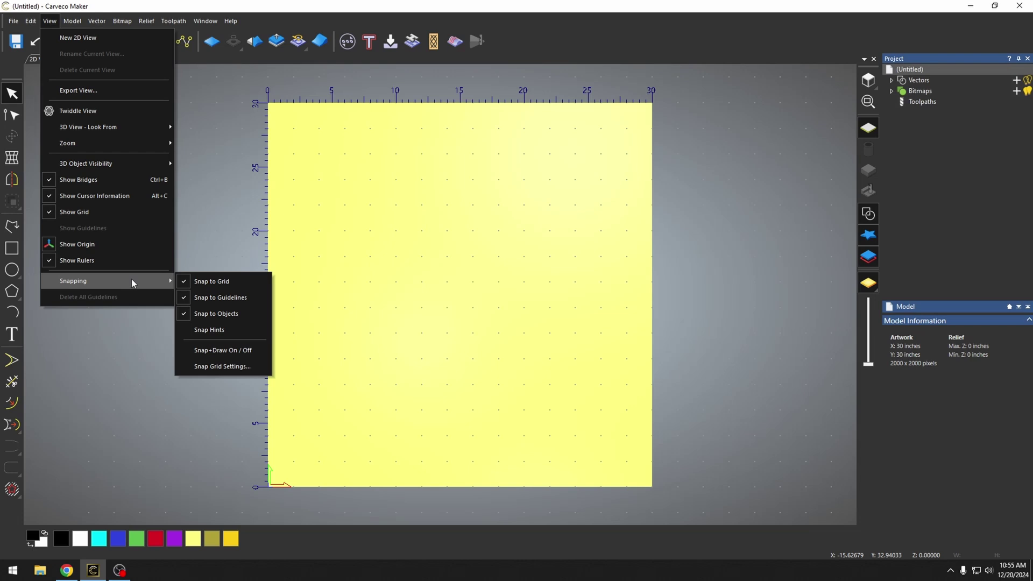
left_click(227, 368)
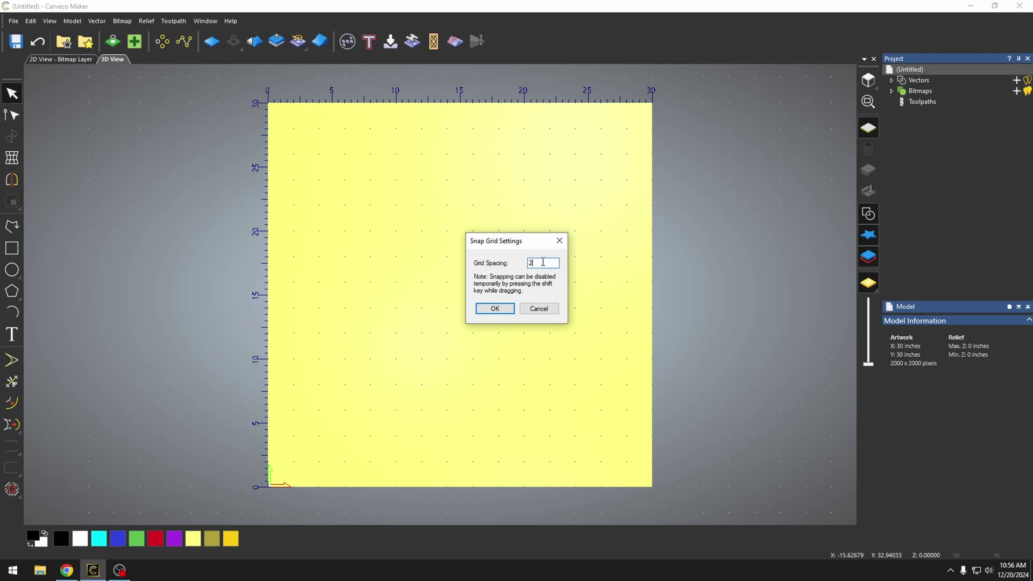
type("1")
left_click(495, 308)
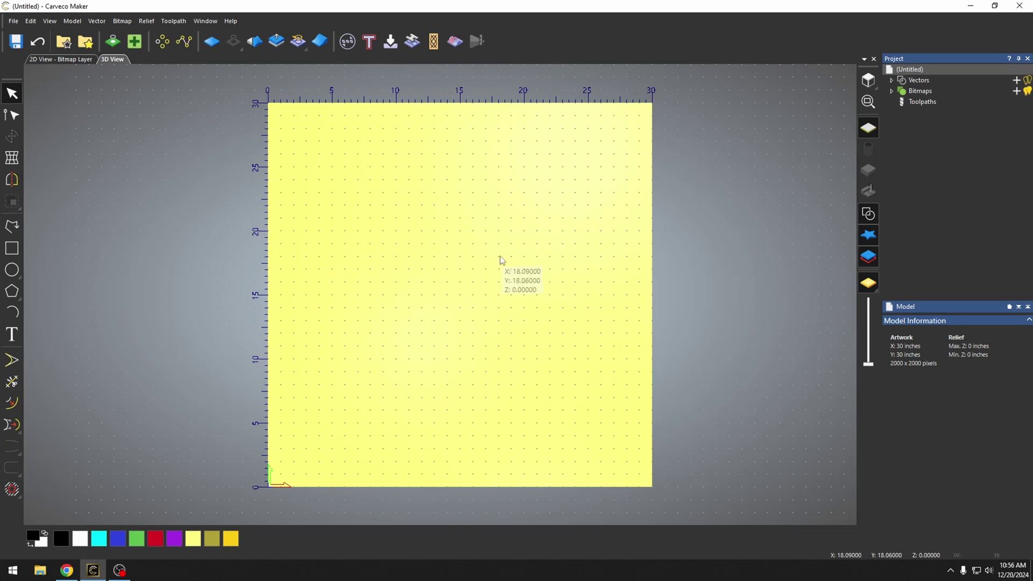
type(".5")
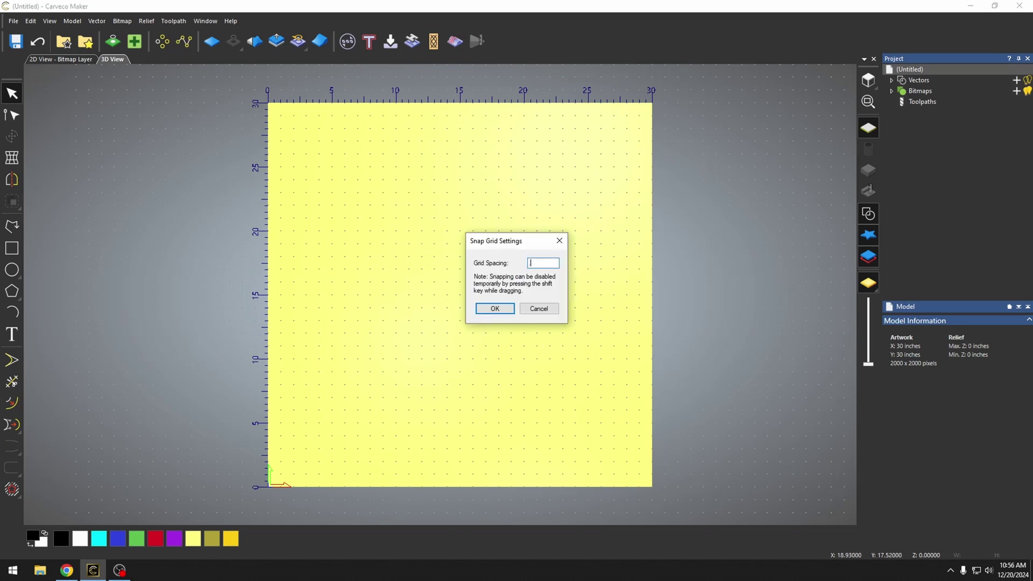
left_click(487, 307)
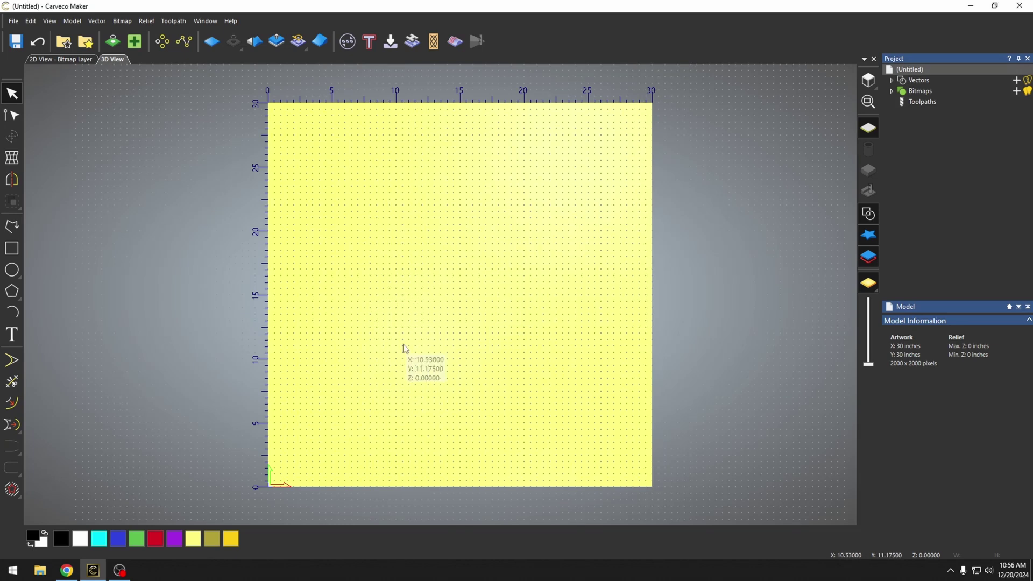
scroll(395, 340, "up", 3)
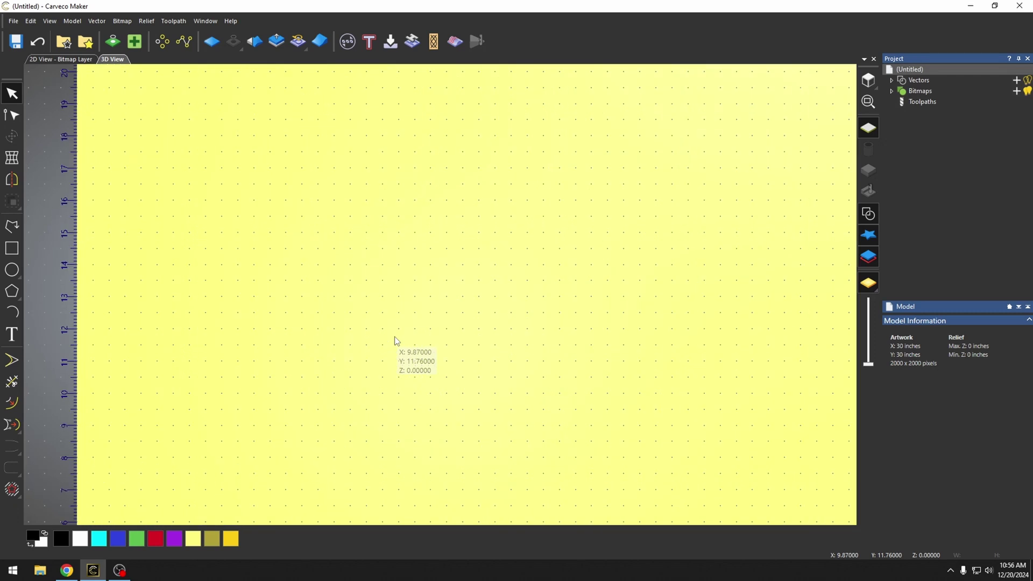
left_click(10, 235)
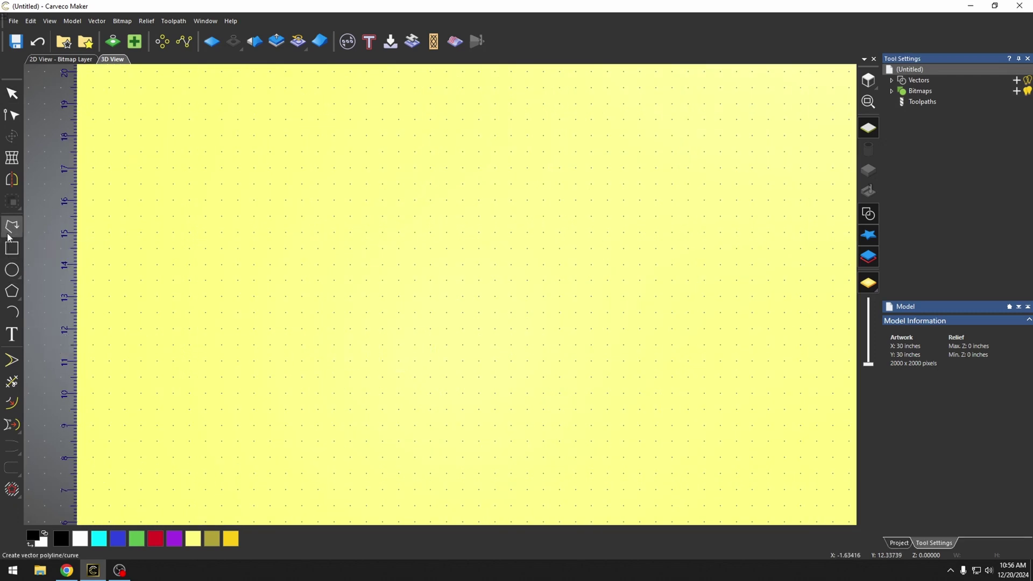
Draw a test polyline from 11.5, 13.5 snapping its next point to a grid dot
left_click(447, 280)
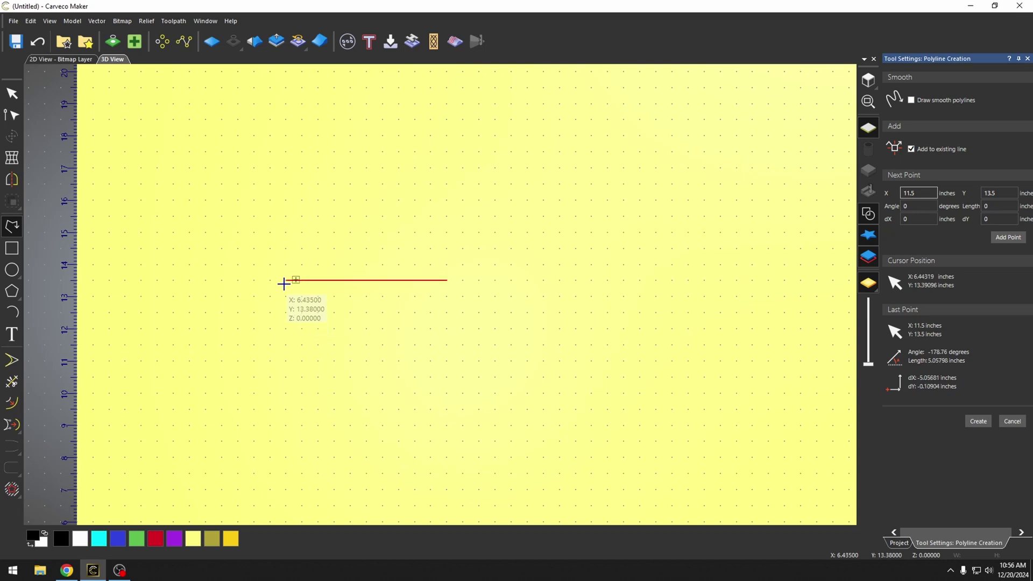
scroll(285, 293, "up", 1)
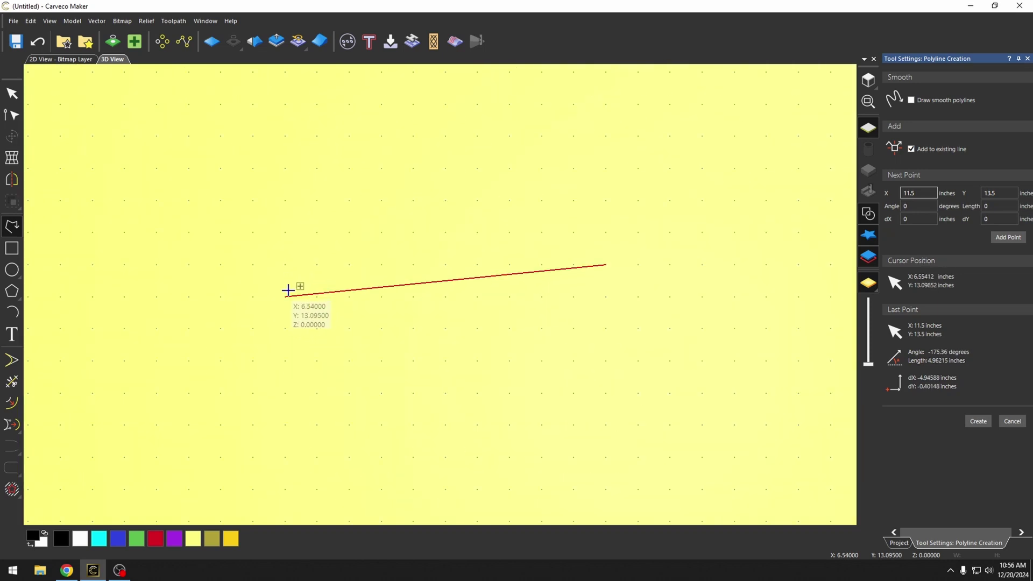
left_click(50, 21)
mouse_move(134, 280)
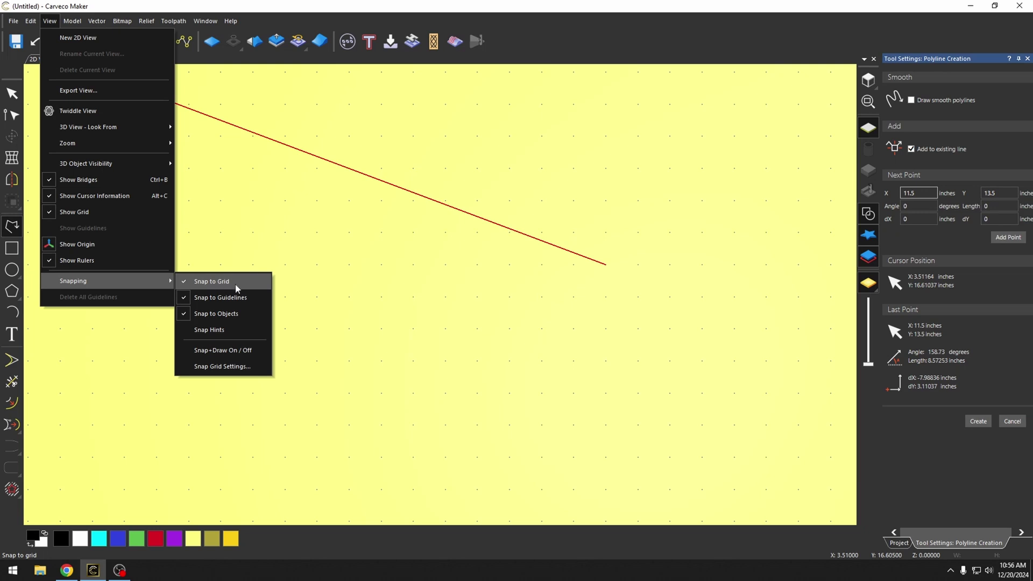
left_click(384, 294)
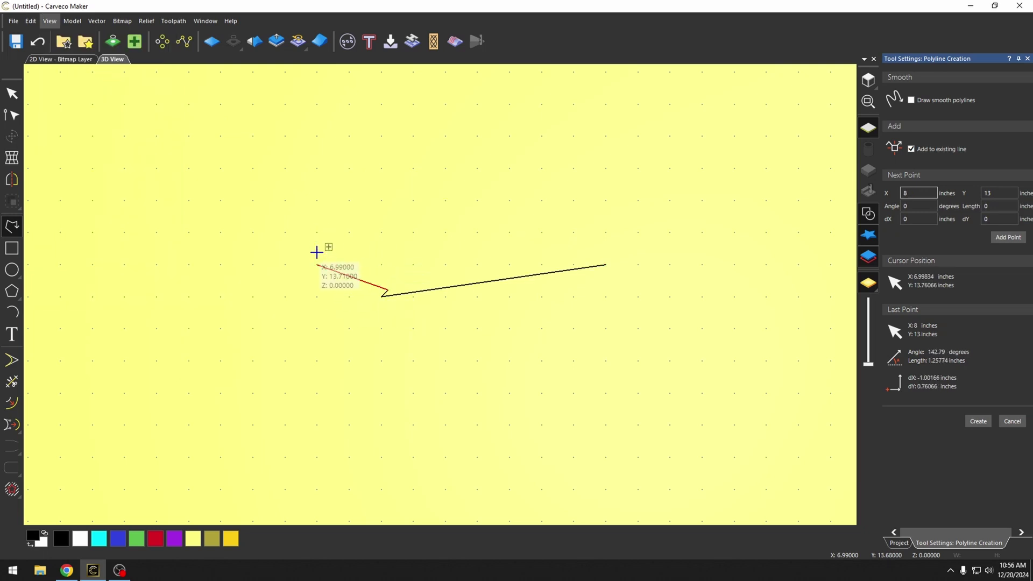
Finish and delete the test polyline, then reselect the Polyline tool
right_click(410, 344)
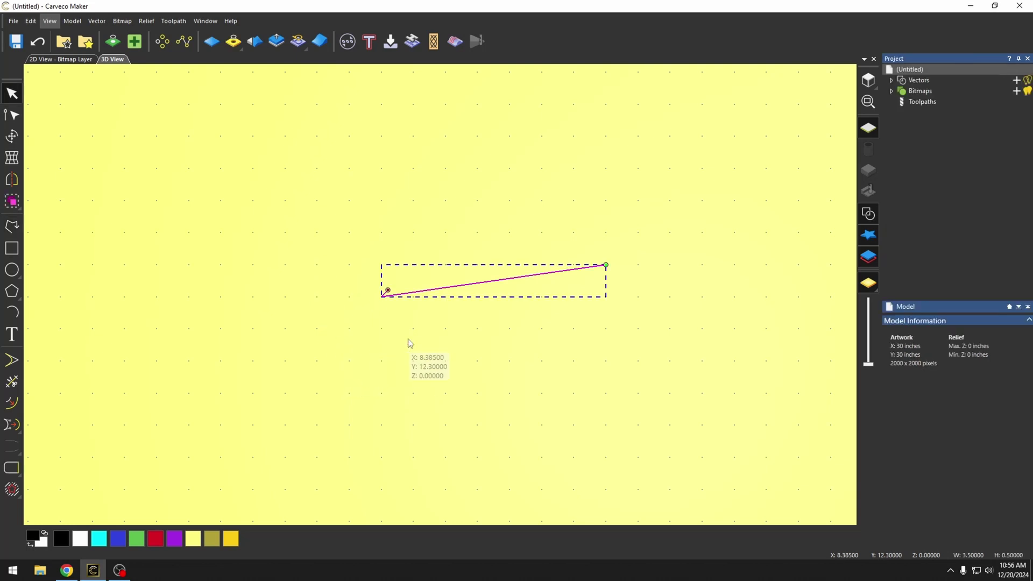
key("Delete")
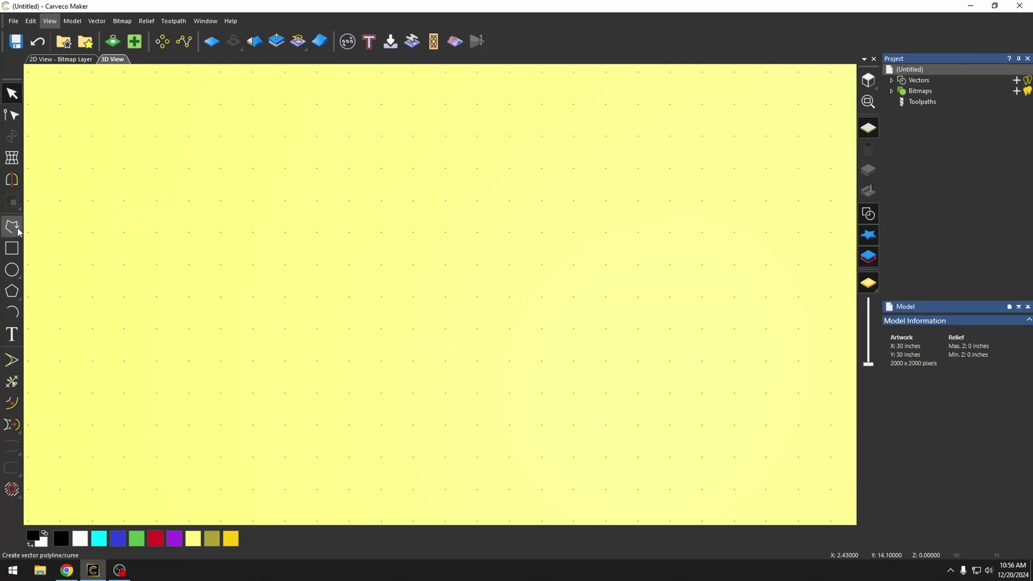
left_click(12, 225)
Draw the 1-inch square from 10.5, 13.5 to 11.5, 12.5 and zoom in around it
left_click(544, 262)
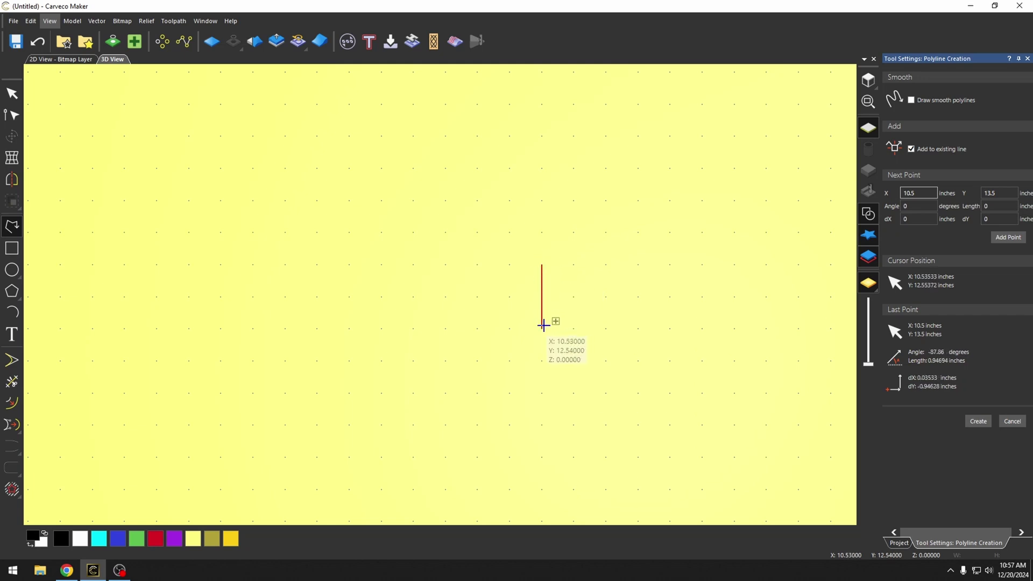
left_click(605, 327)
right_click(563, 303)
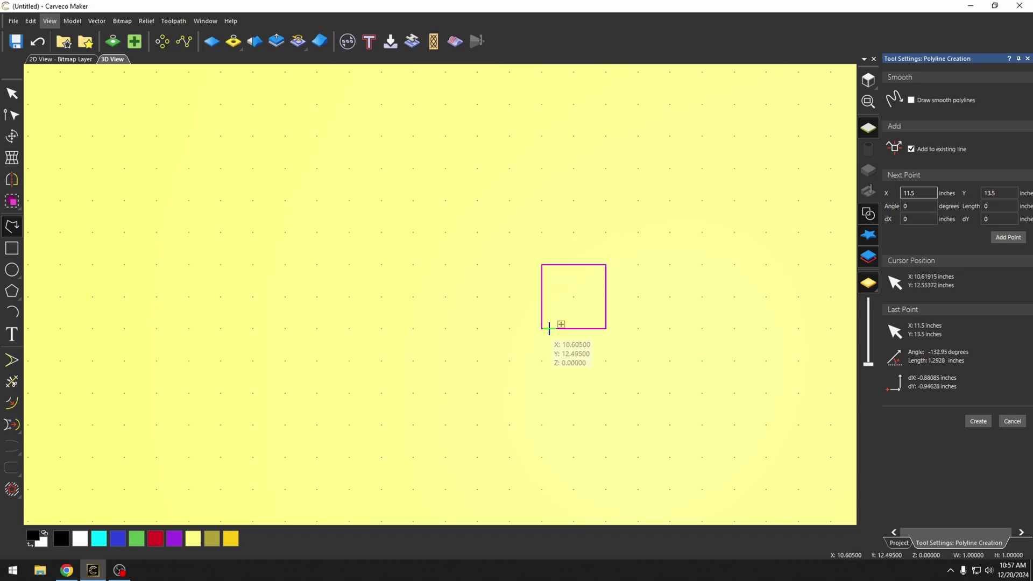
scroll(538, 290, "down", 3)
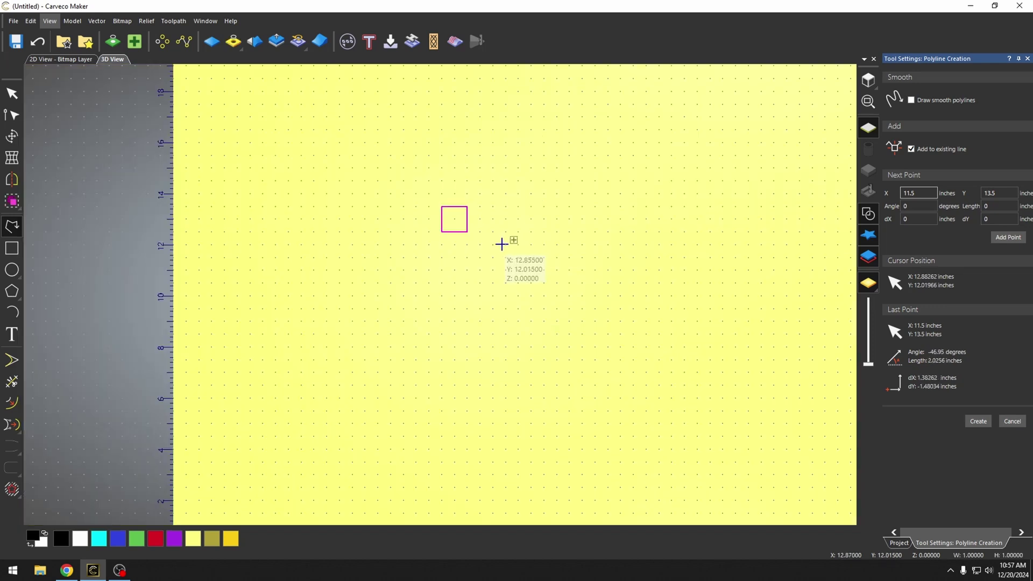
scroll(483, 243, "down", 2)
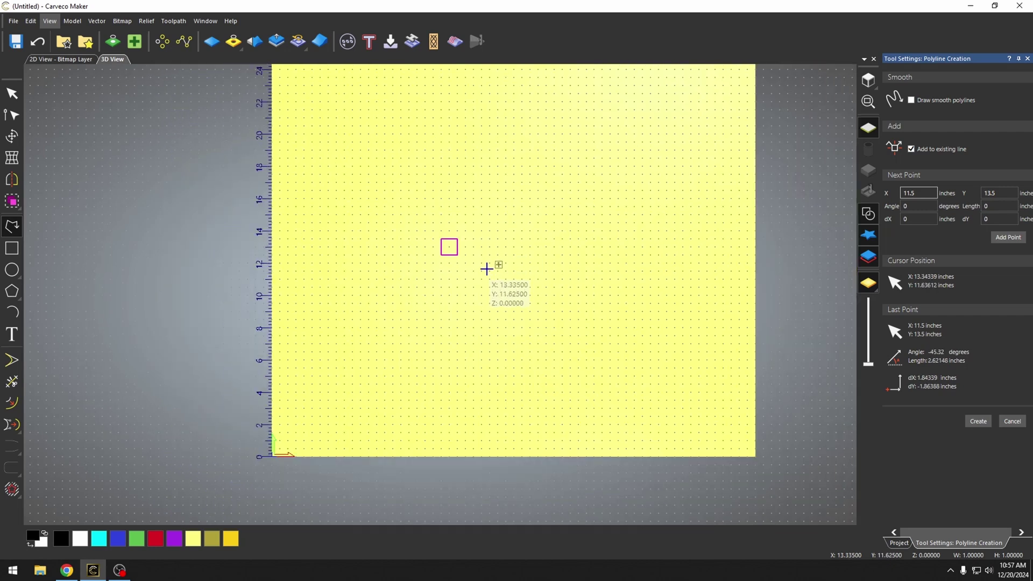
scroll(486, 268, "down", 2)
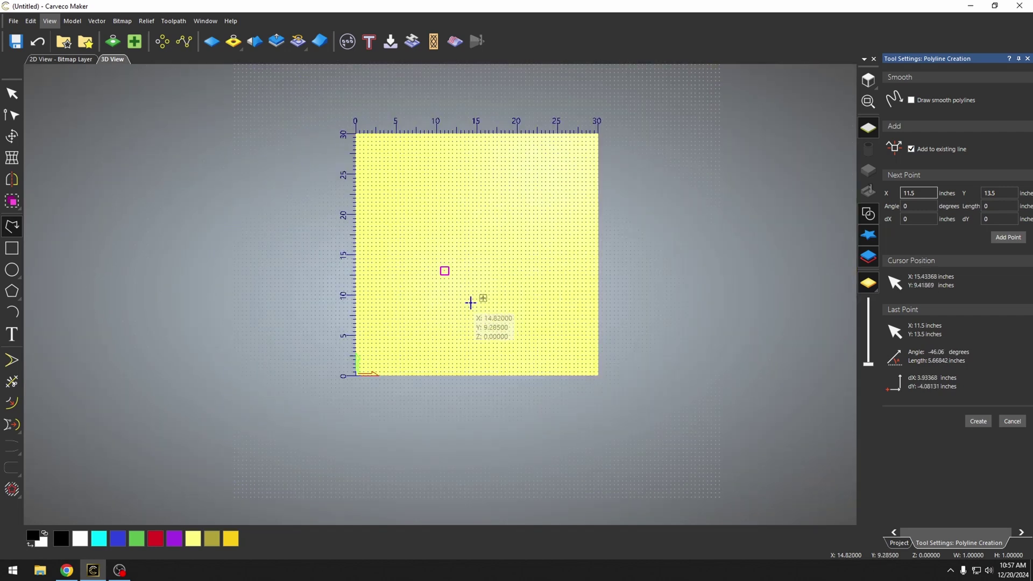
scroll(469, 289, "up", 2)
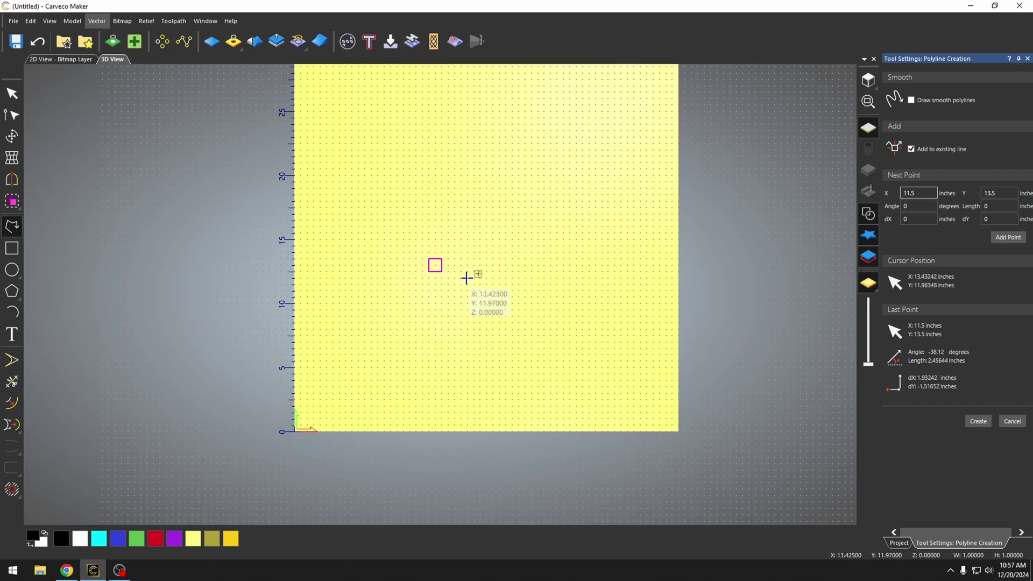
scroll(466, 277, "up", 3)
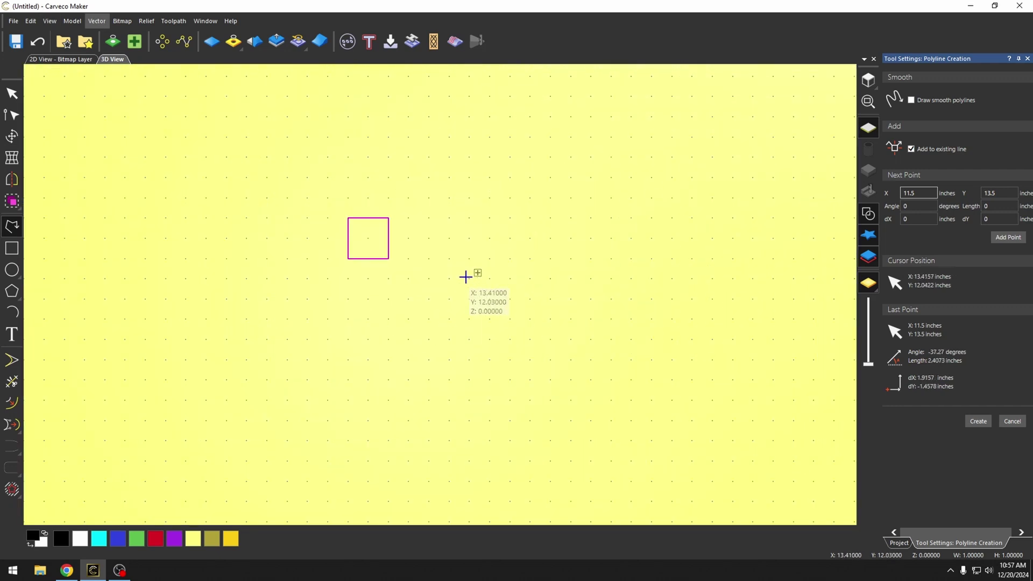
Cancel a trial line right of the square after toggling Snap to Grid, then enable Snap Hints
left_click(428, 238)
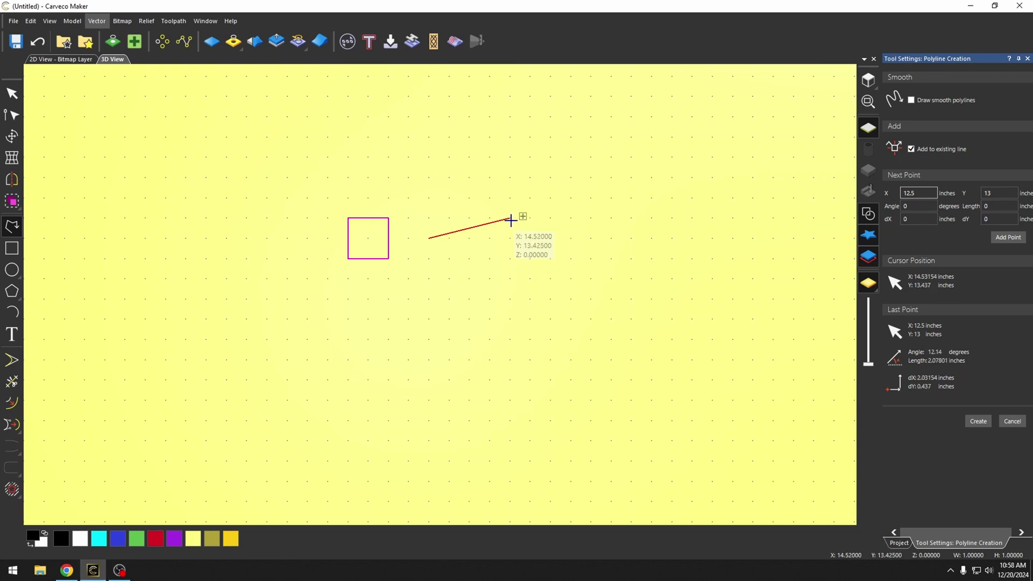
left_click(56, 23)
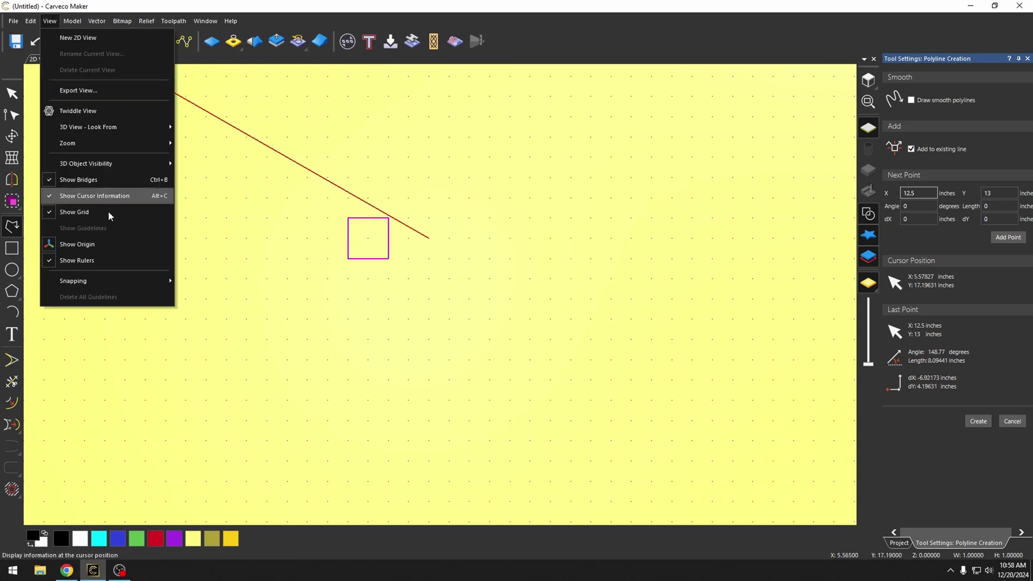
mouse_move(130, 280)
left_click(189, 282)
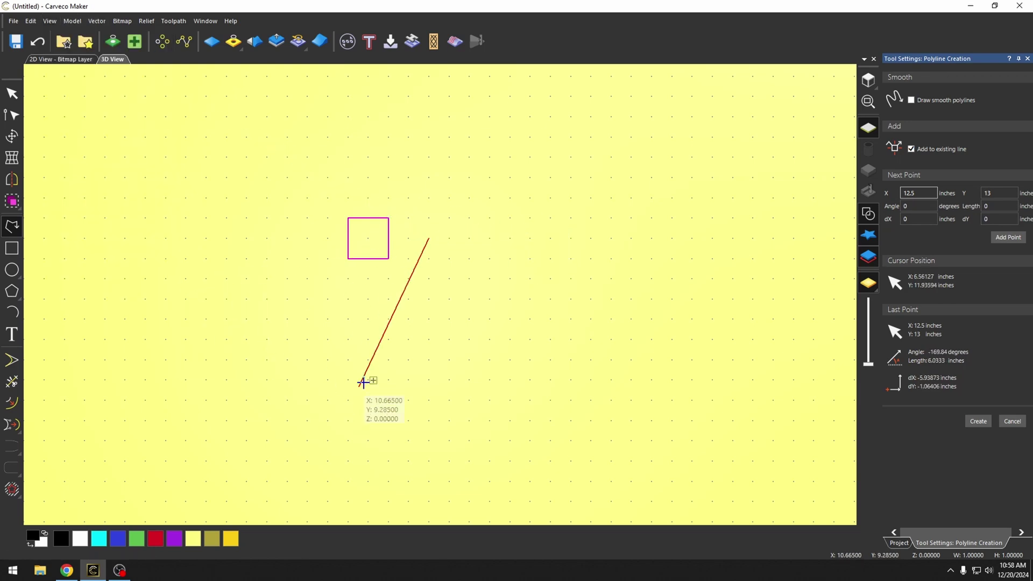
left_click(481, 228)
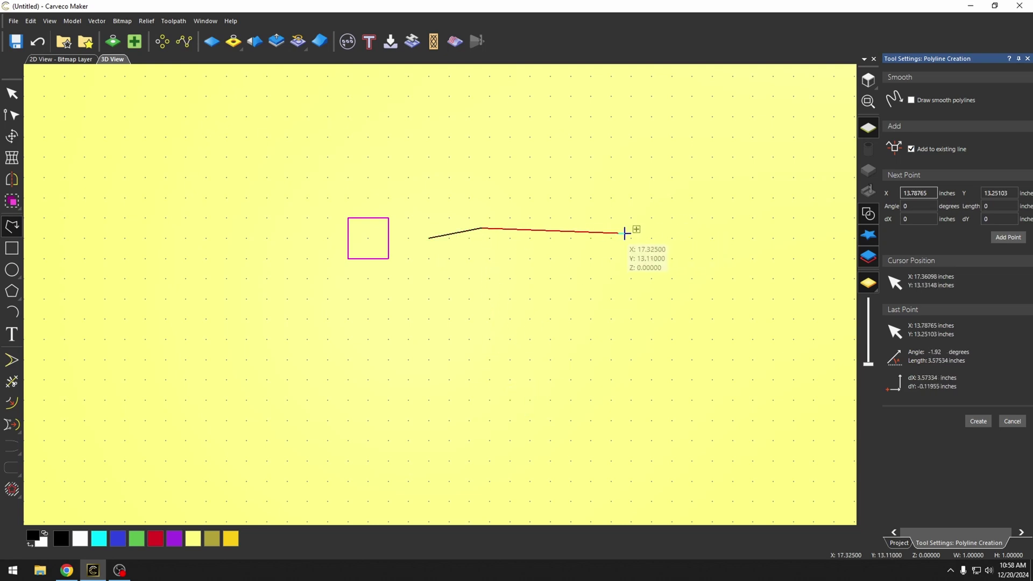
key("Escape")
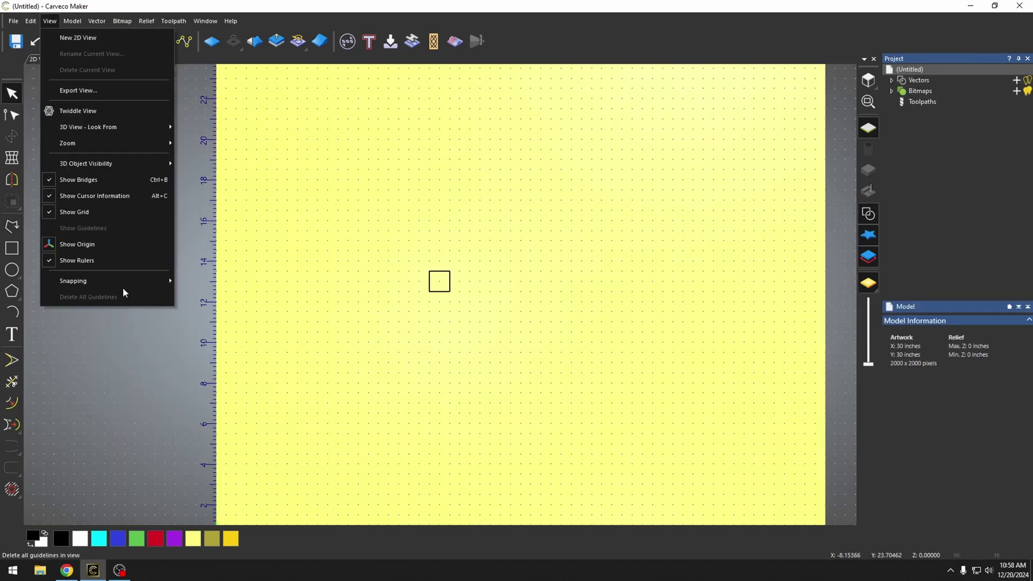
mouse_move(123, 283)
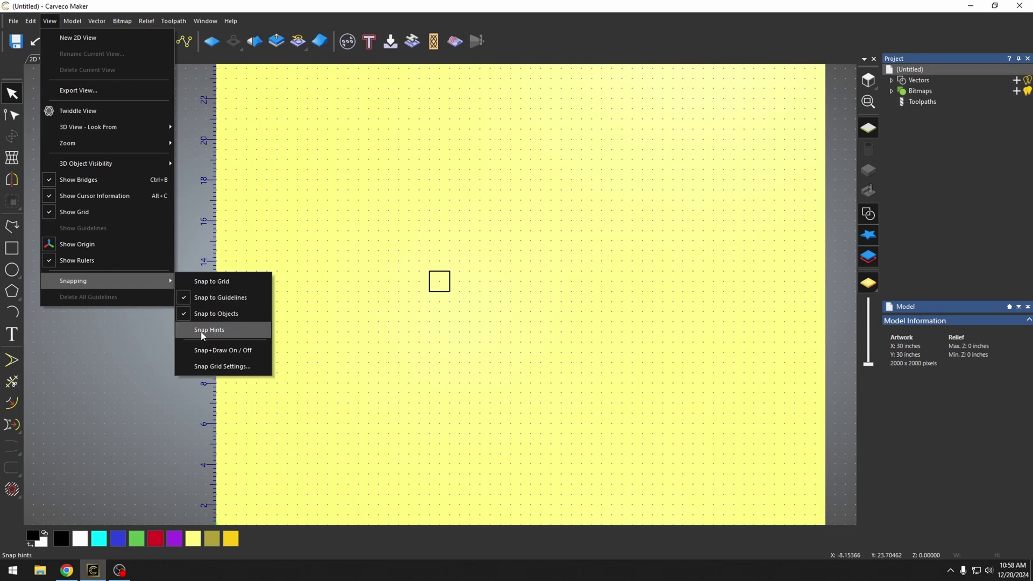
left_click(209, 330)
Start a new polyline with its first point near the top edge at X 13.79, Y 28.82
scroll(201, 332, "down", 1)
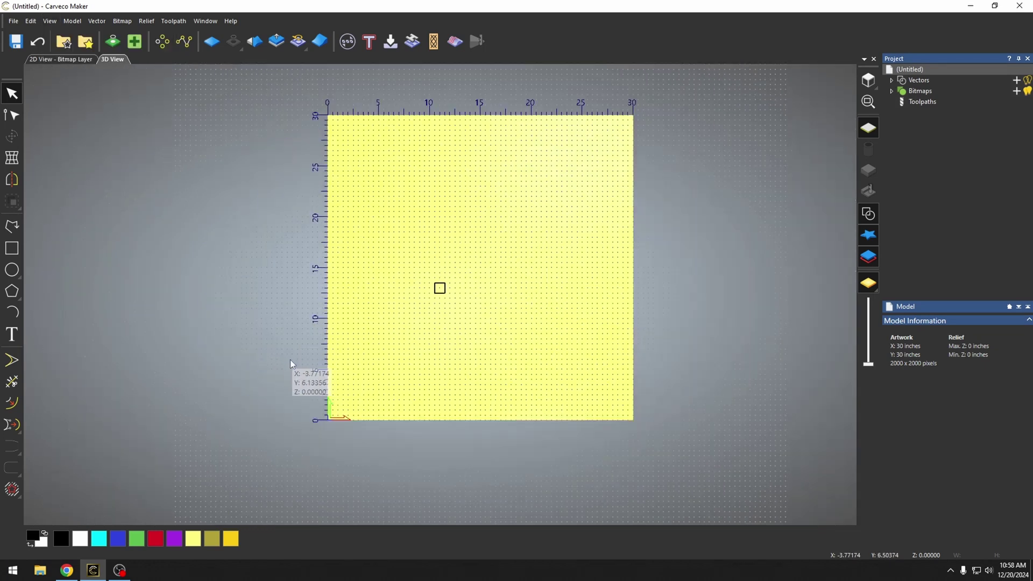
left_click(12, 226)
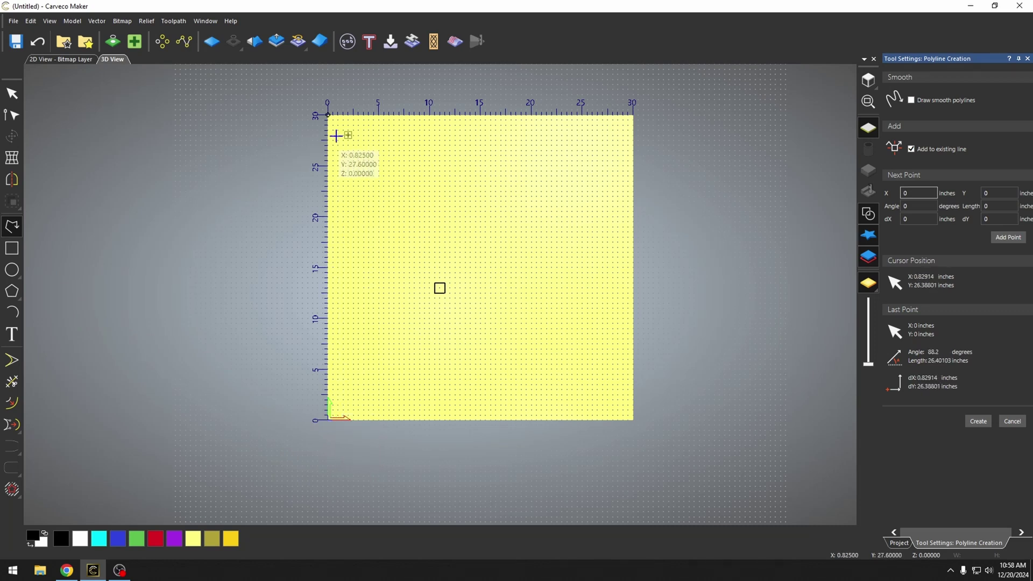
left_click(467, 127)
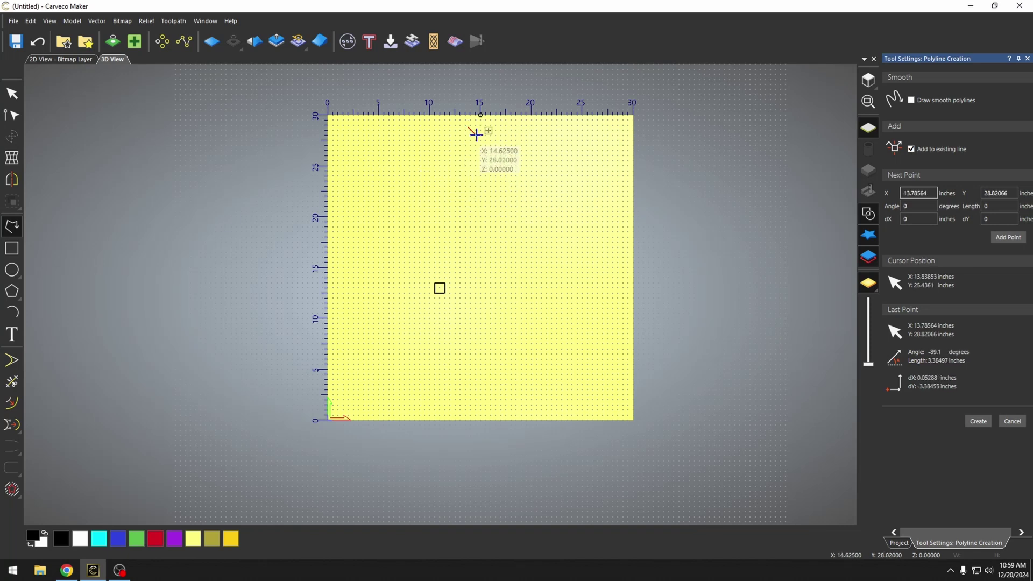
scroll(480, 122, "up", 4)
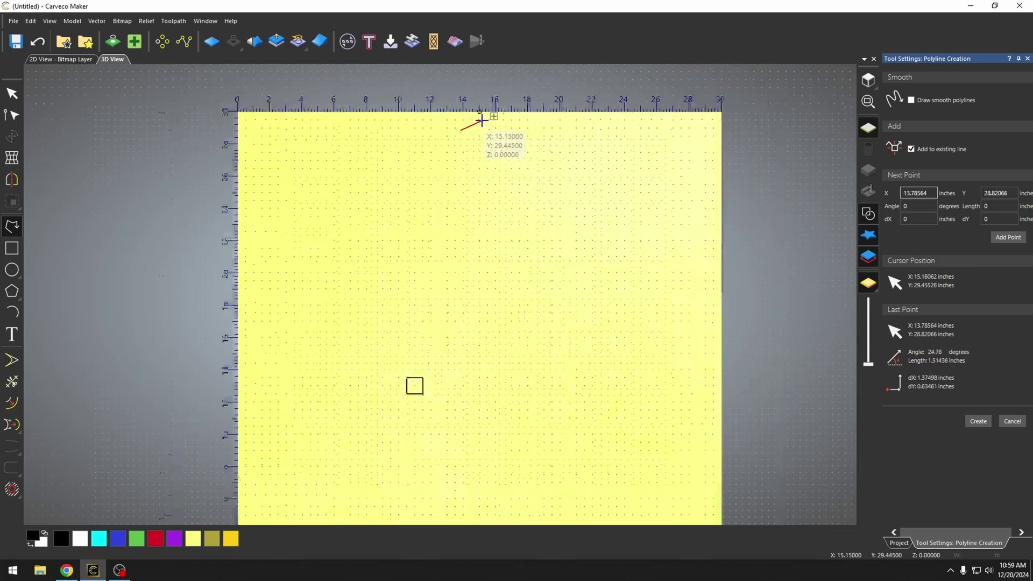
scroll(480, 117, "down", 5)
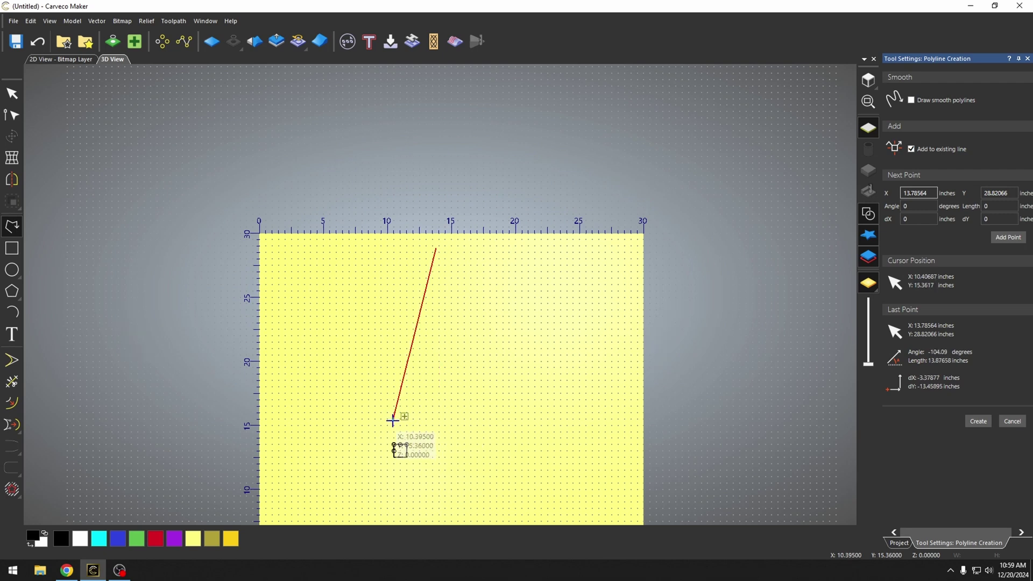
Toggle Snap+Draw On/Off in the Snapping menu
left_click(50, 21)
mouse_move(79, 281)
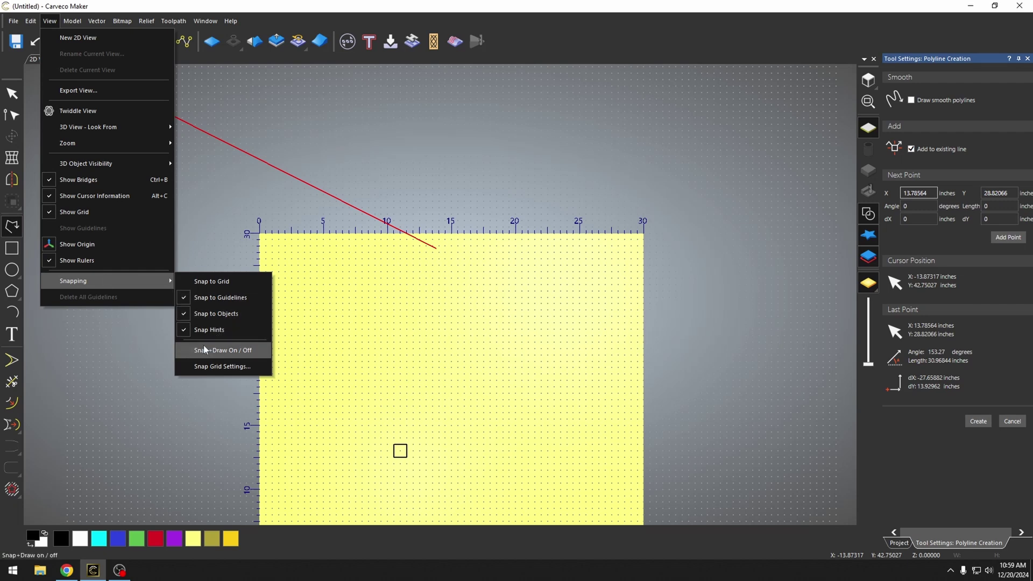
left_click(235, 353)
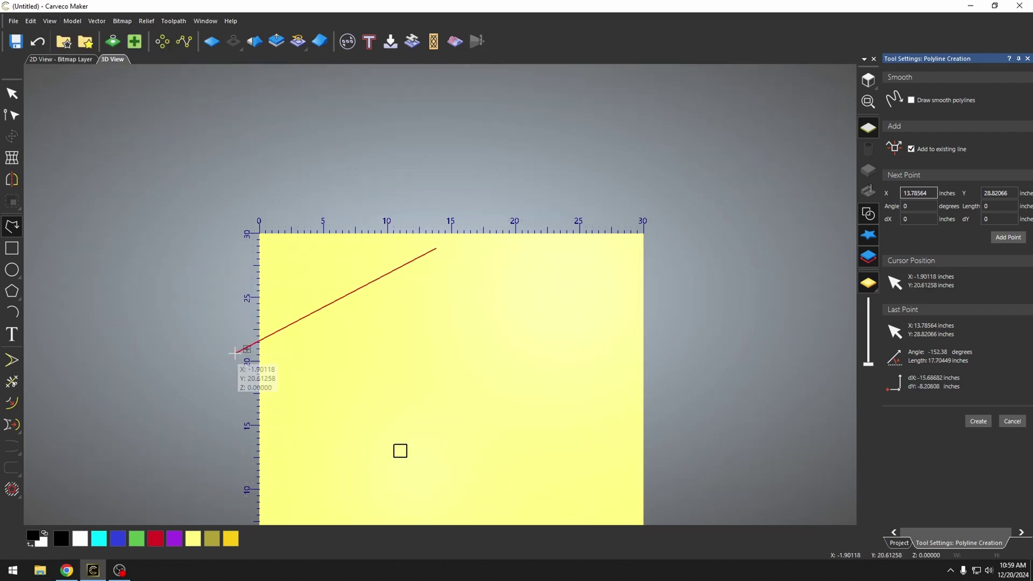
Show the dot grid again, cancel the unfinished line, and zoom to fit the board
left_click(50, 21)
mouse_move(80, 281)
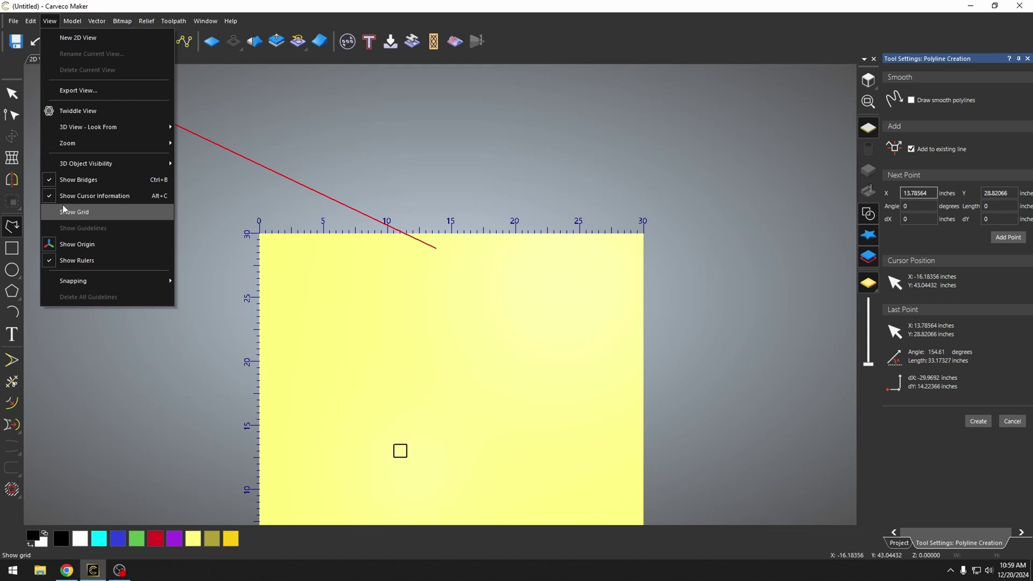
left_click(86, 212)
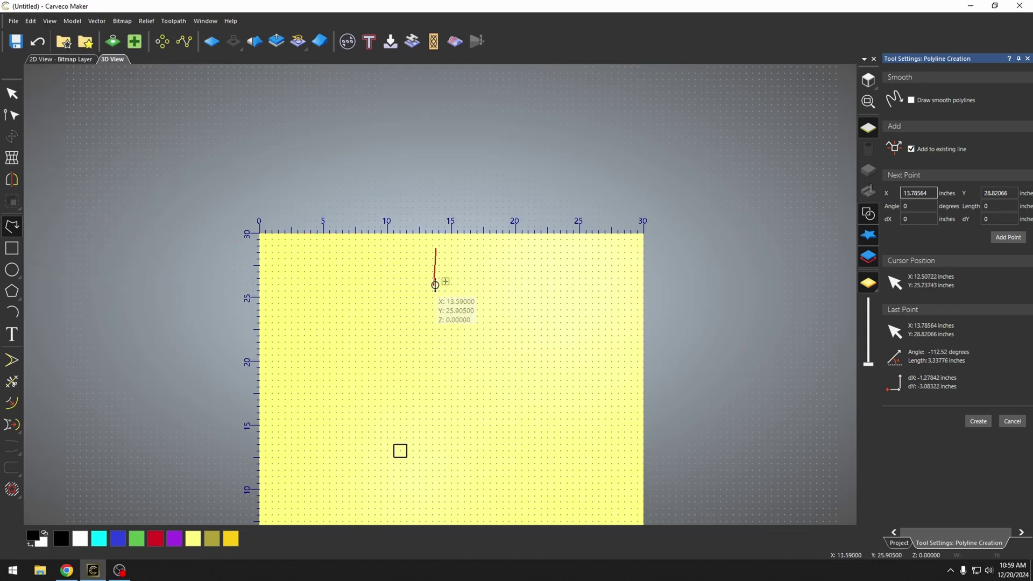
key("Escape")
scroll(431, 431, "down", 2)
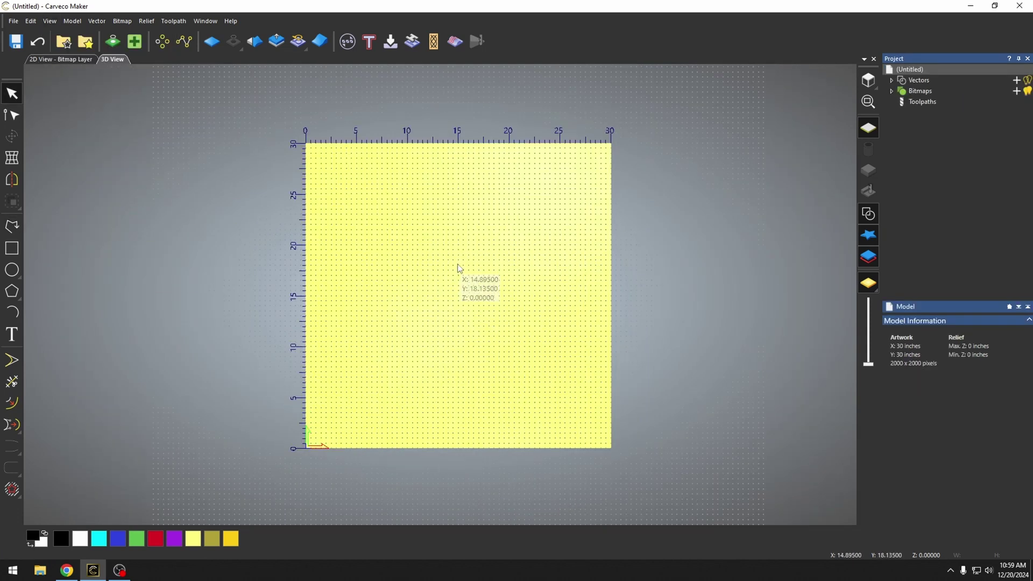
scroll(459, 268, "up", 1)
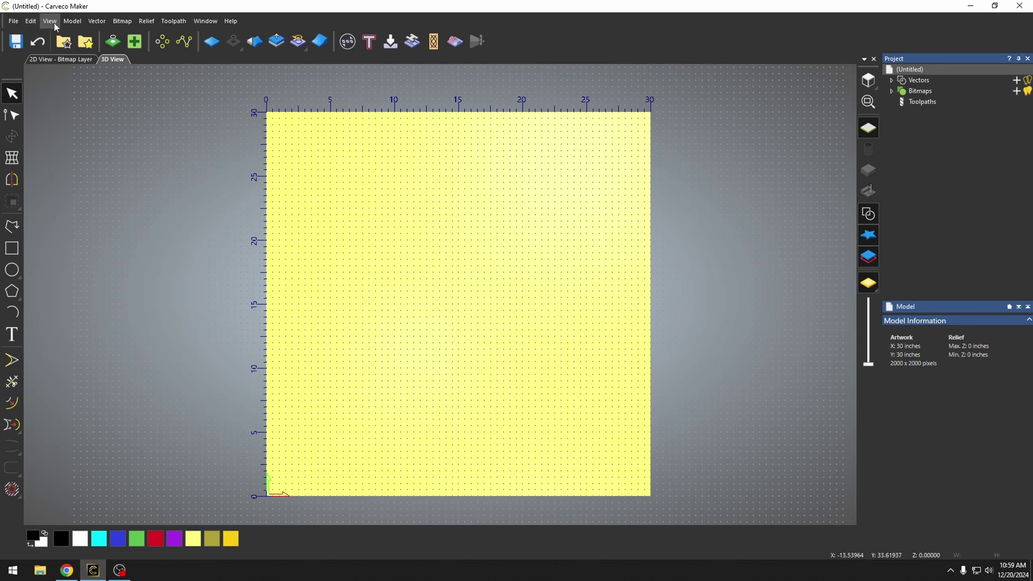
Open and dismiss the 3D View context menu
right_click(448, 295)
left_click(430, 144)
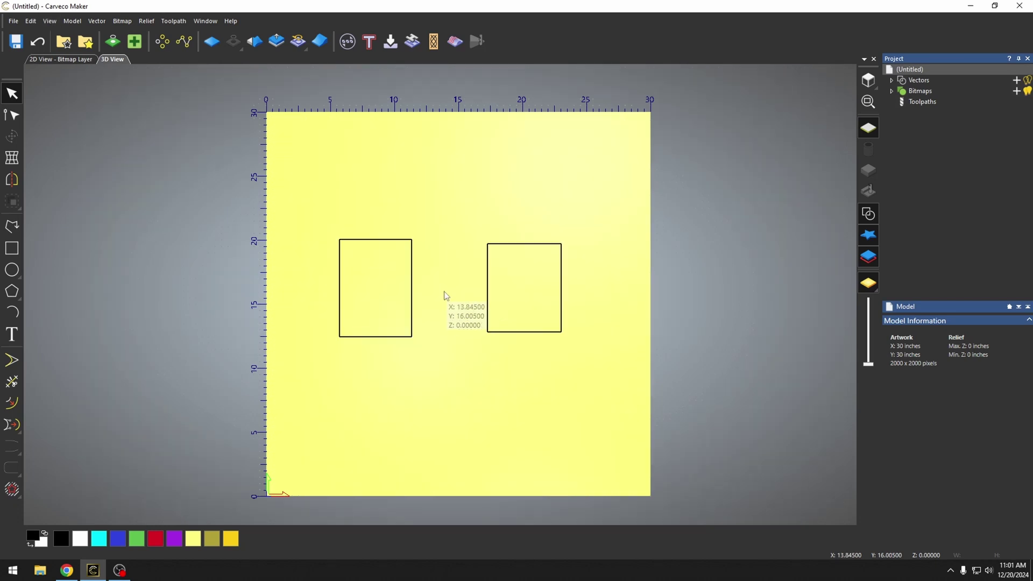
Measure the gap between the two rectangles' facing edges with the Measure Tool: 5.92302 inches
left_click(59, 21)
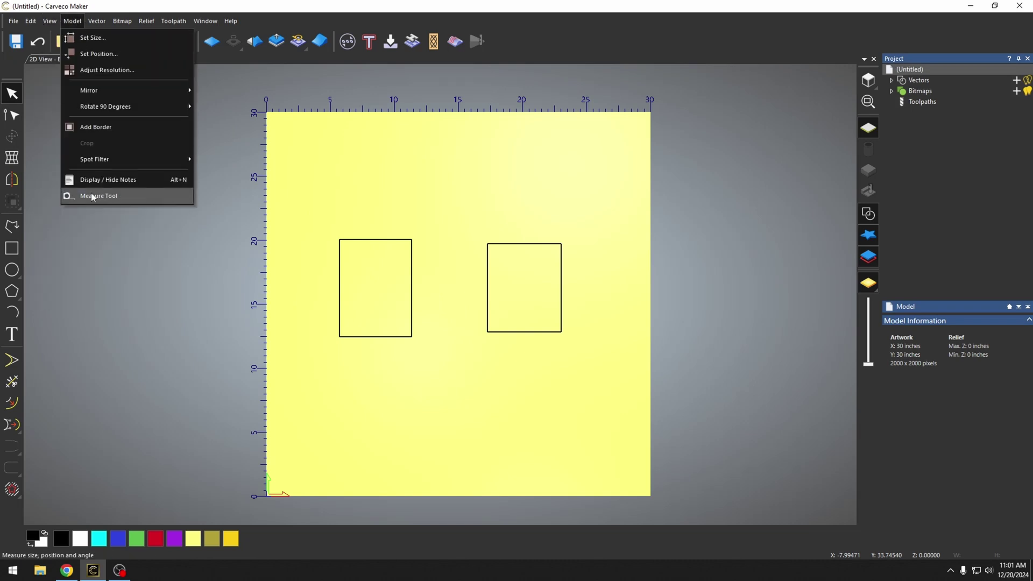
left_click(134, 195)
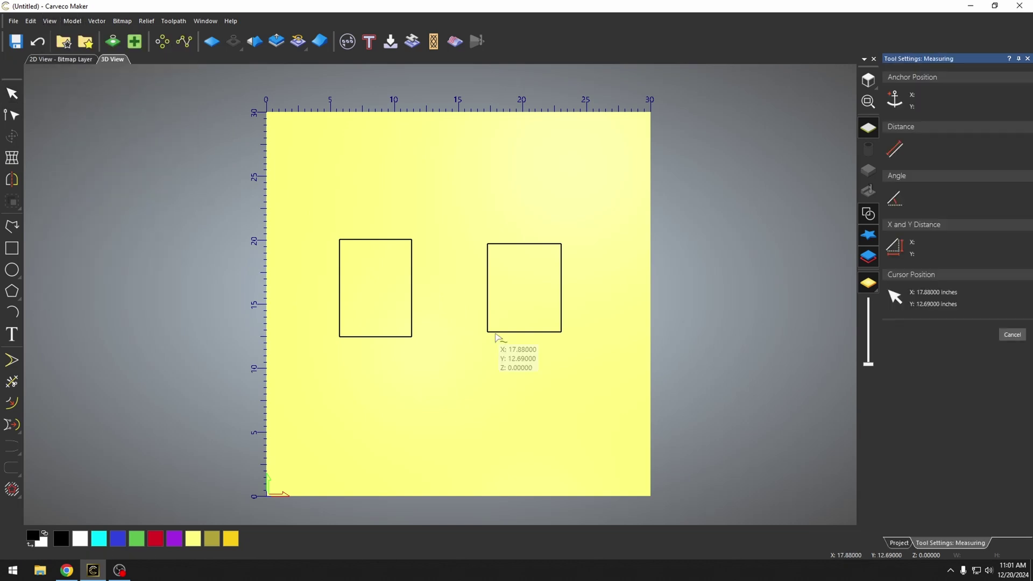
left_click(487, 290)
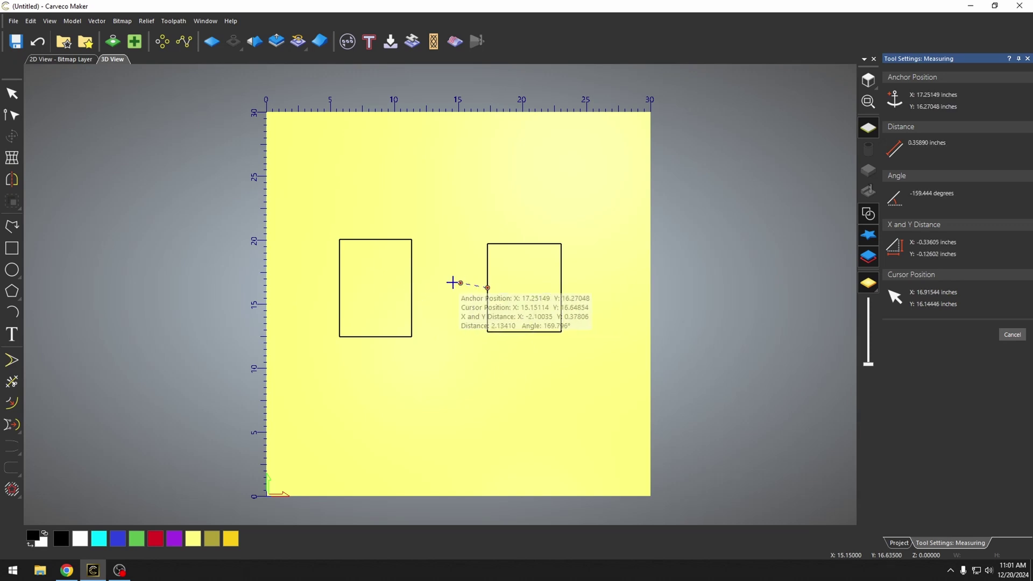
left_click(411, 288)
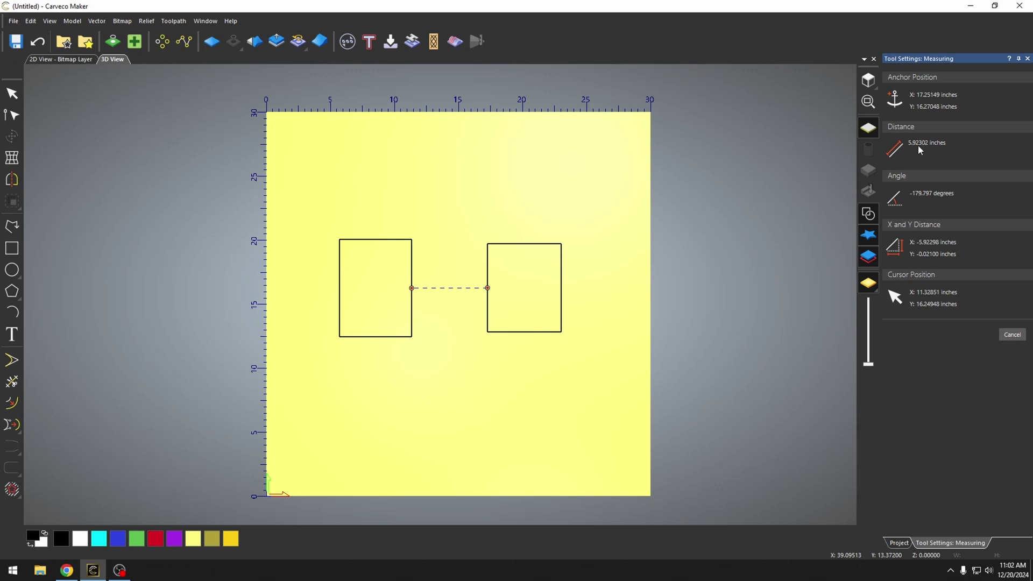
key("Escape")
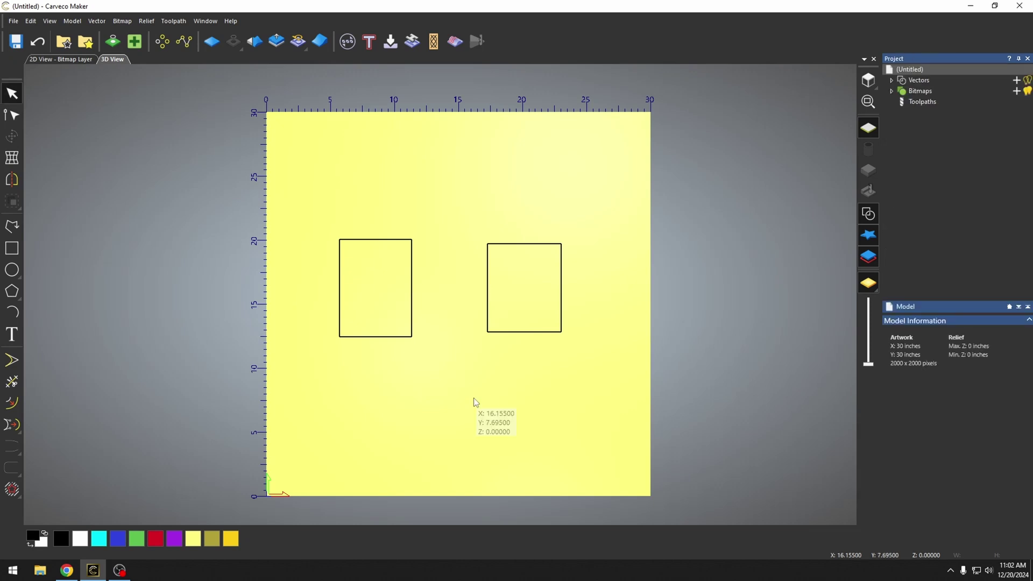